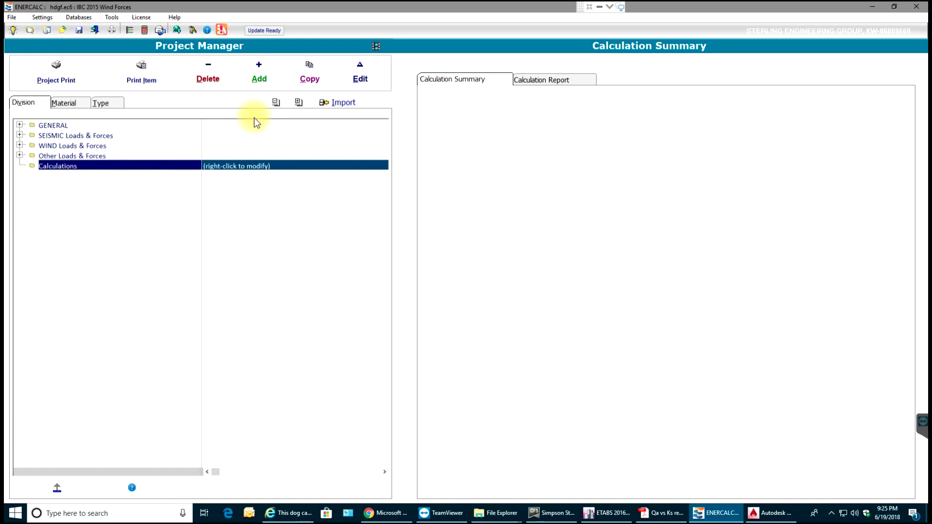
- Insert a new Combined Footing calculation from the Foundation category into the project
left_click(255, 72)
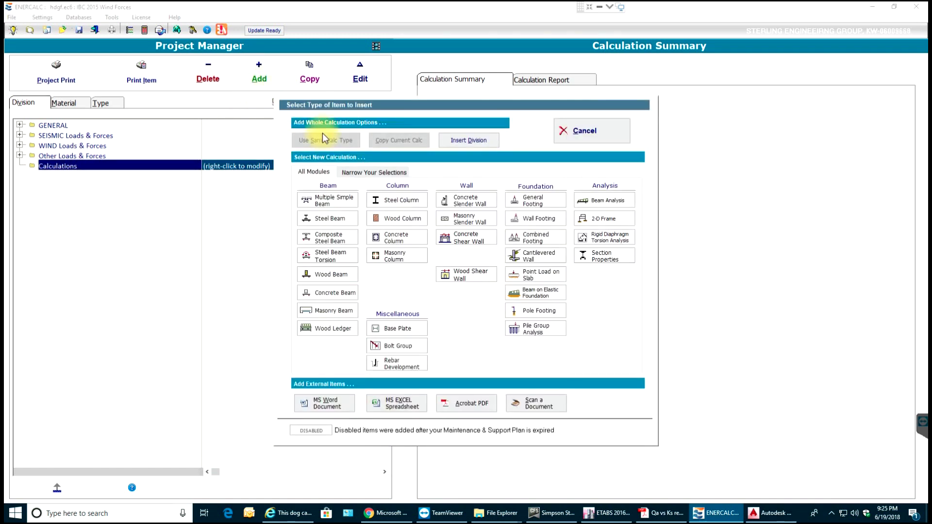
left_click(533, 237)
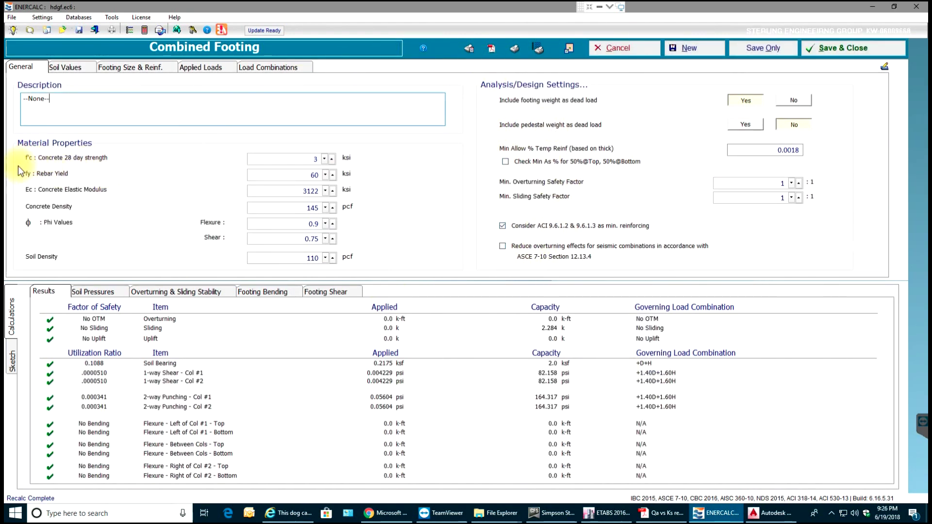
- Review the concrete f'c and rebar fy strength values on the General tab
left_click(301, 157)
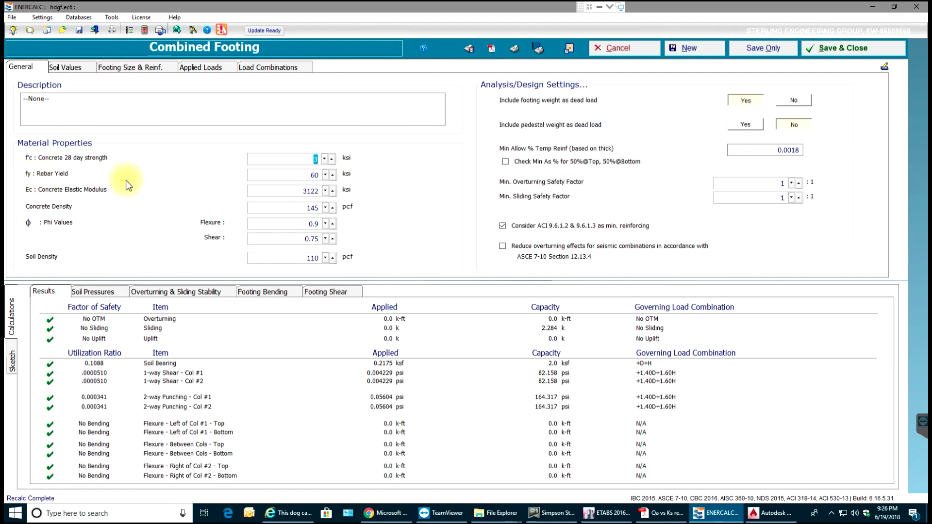
double_click(313, 175)
- Set the allowable soil bearing on the Soil Values tab to 6 ksf
left_click(75, 71)
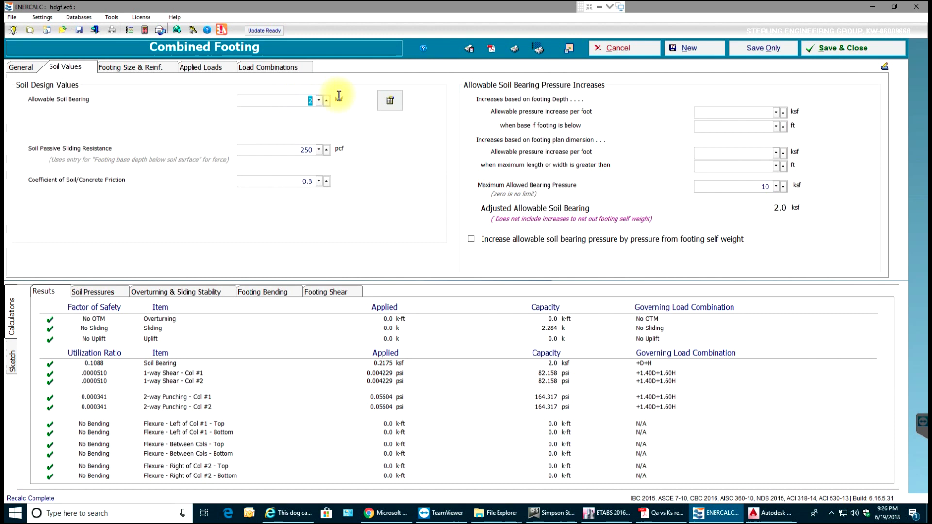
type("6")
- Give Column #1 500 k dead and floor live axial loads with 25 k-ft Mzz each
left_click(209, 66)
left_click(165, 133)
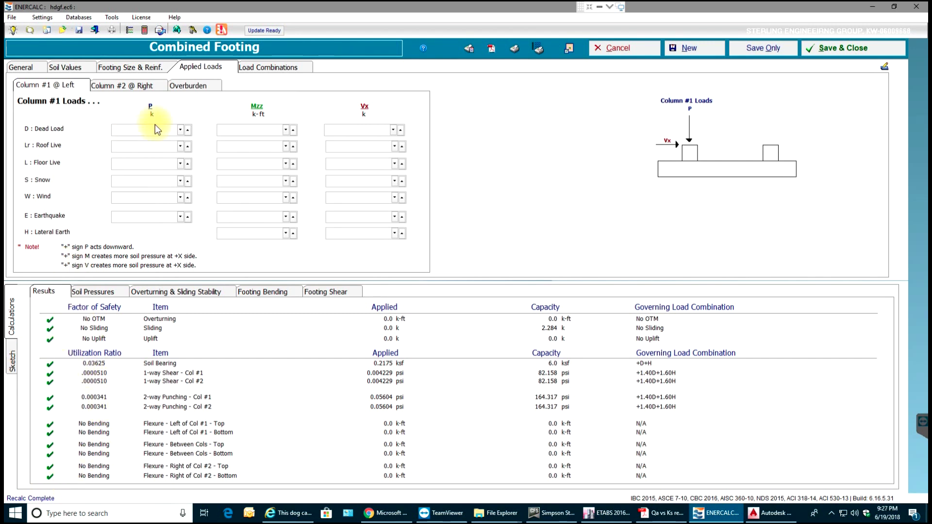
type("500")
left_click(169, 164)
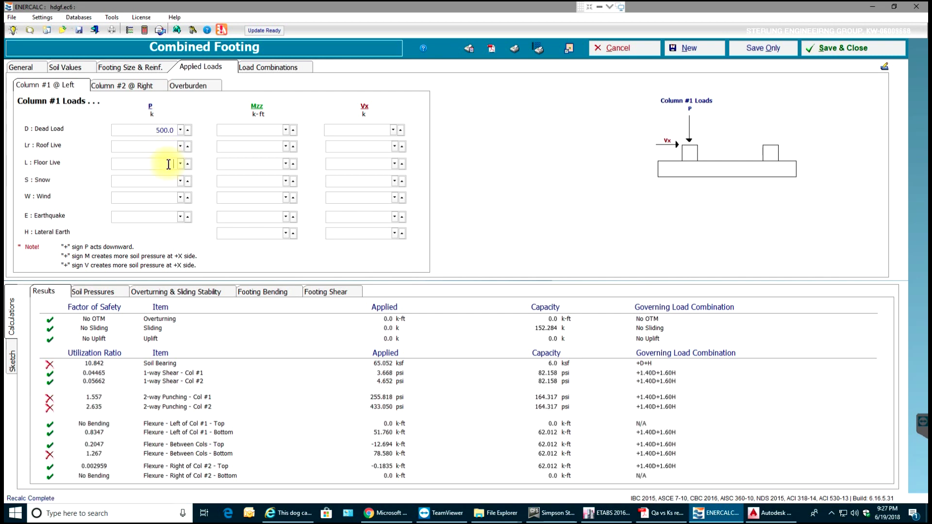
type("500")
left_click(275, 130)
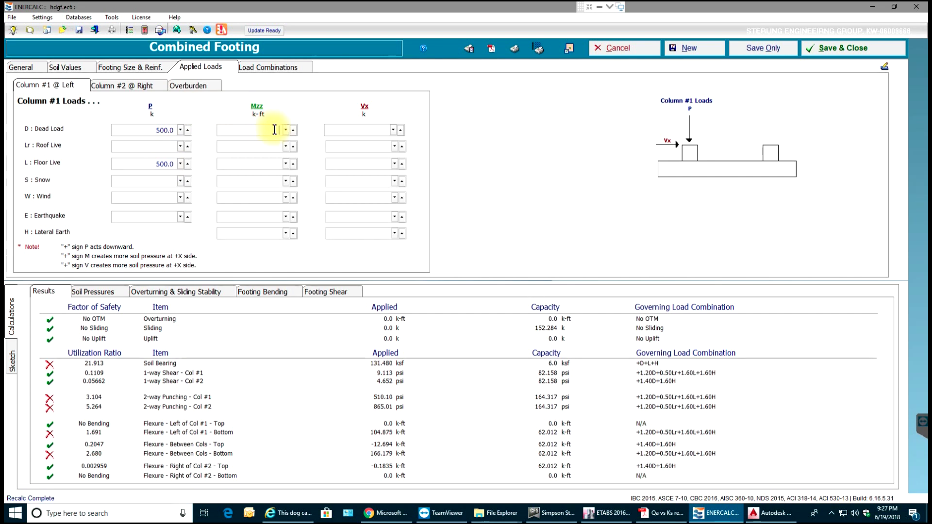
type("25")
left_click(274, 163)
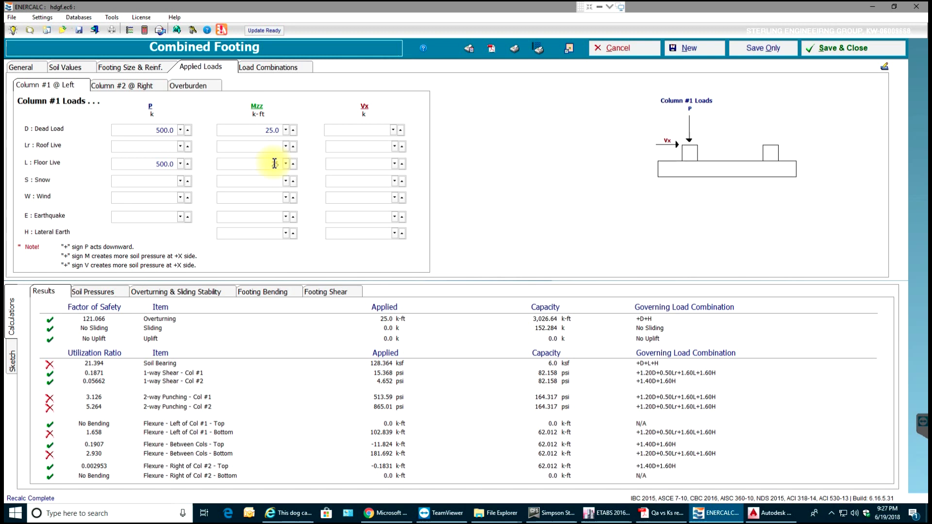
type("25")
left_click(130, 87)
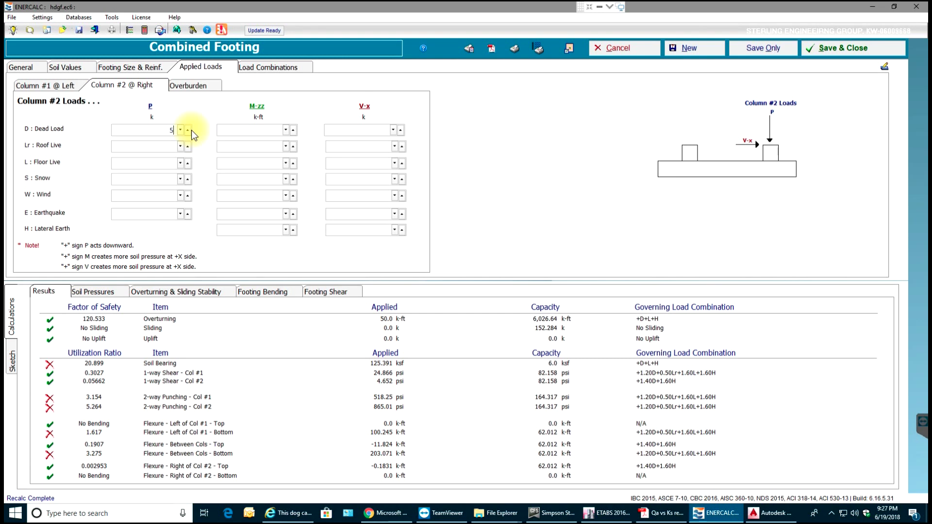
- Enter Column #2 loads: P 500 k dead, 250 k floor live, M-zz -30 and 30 k-ft
type("000")
key("BackSpace")
left_click(168, 162)
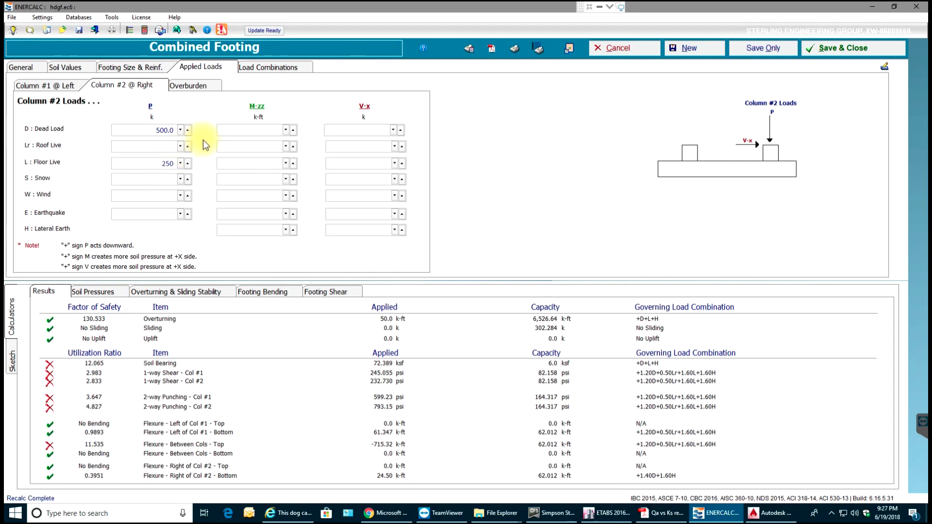
left_click(269, 134)
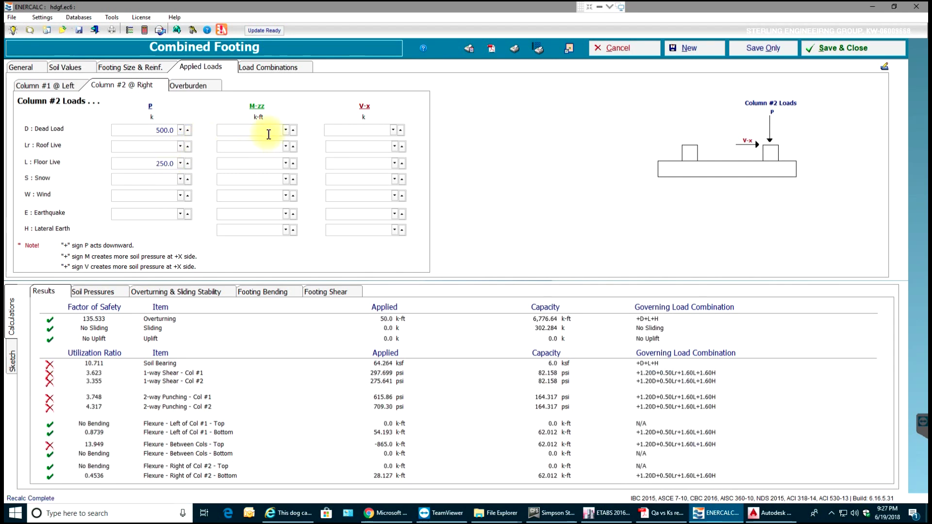
type("30.01")
key("Return")
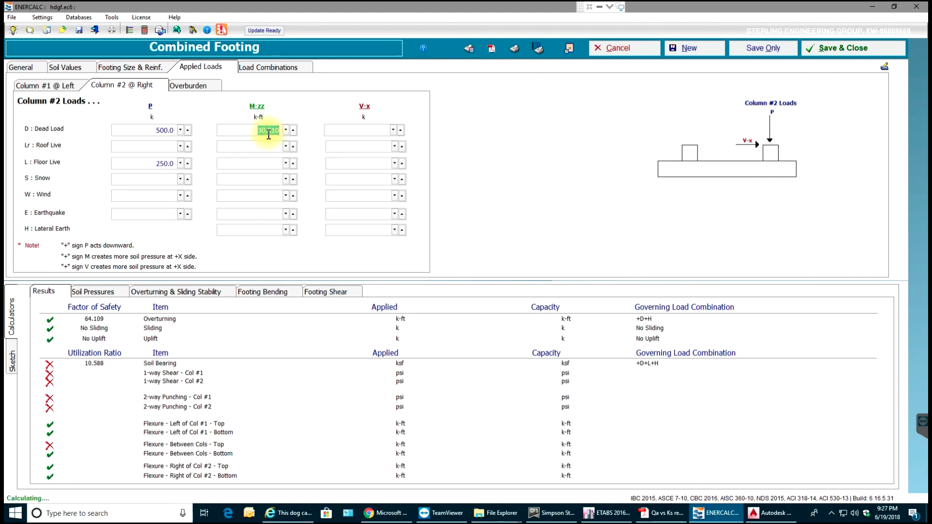
key("shift+End")
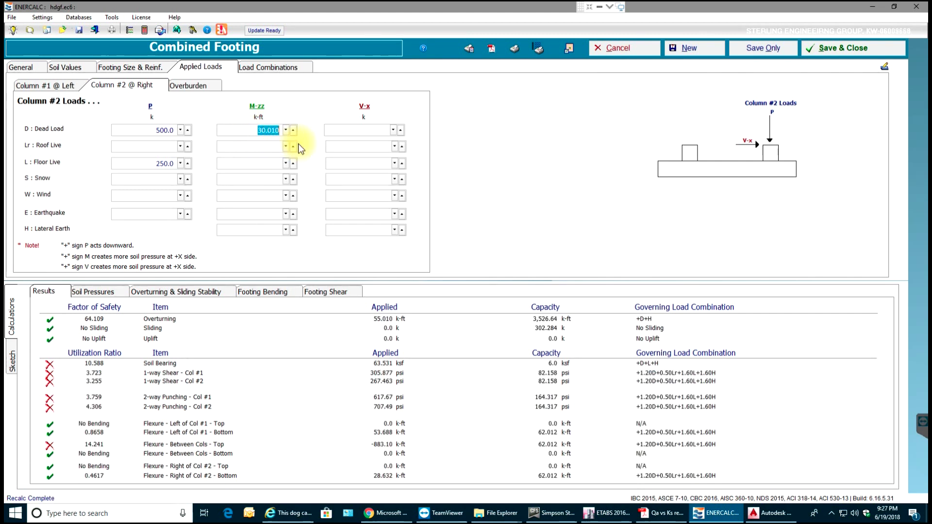
key("Delete")
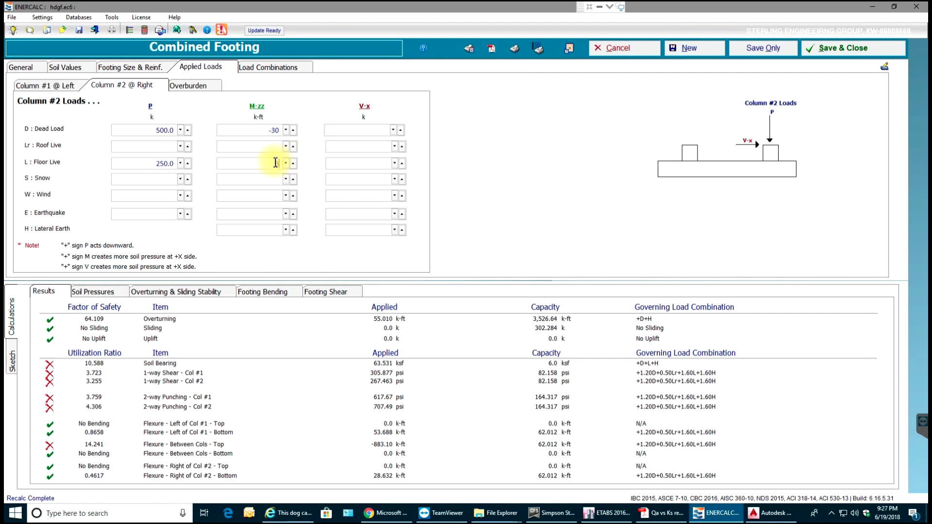
left_click(275, 162)
type("30")
left_click(270, 146)
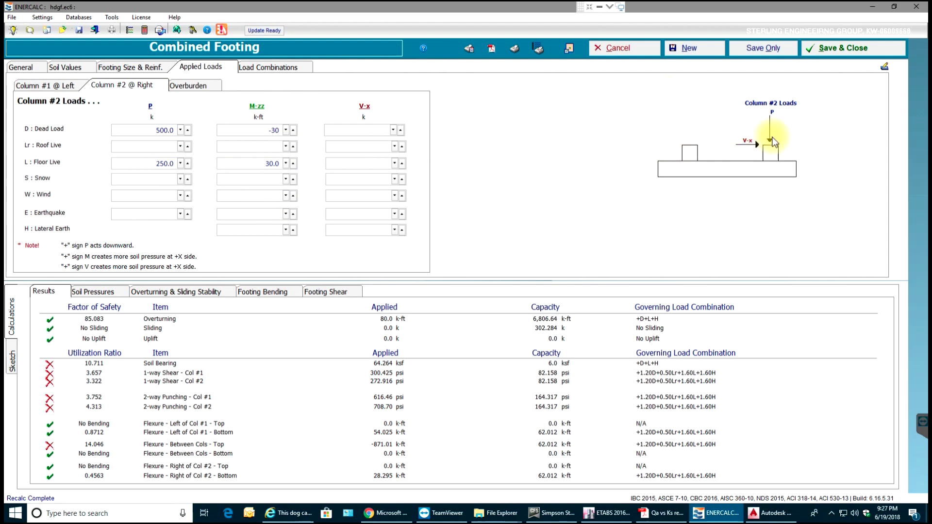
- Review the Soil Pressure, Stability and LRFD load combinations before returning to footing dimensions
left_click(53, 88)
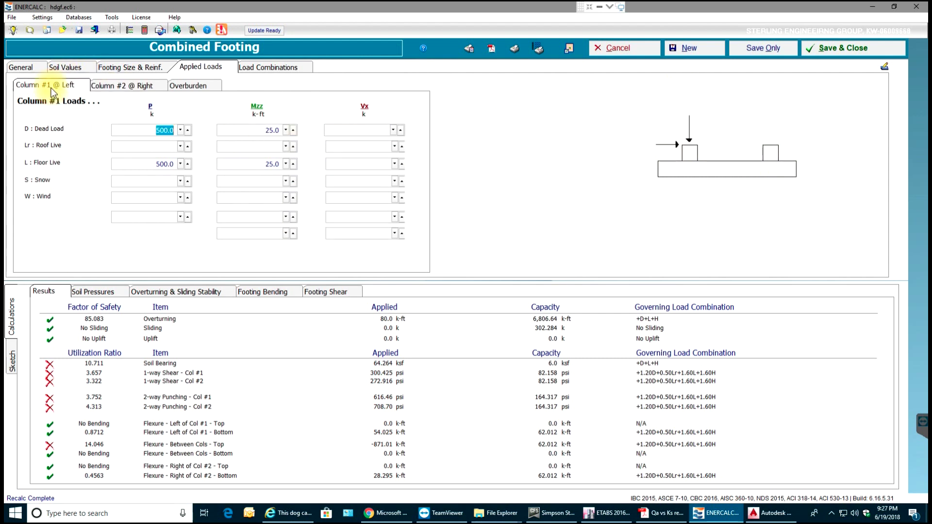
left_click(142, 69)
left_click(264, 66)
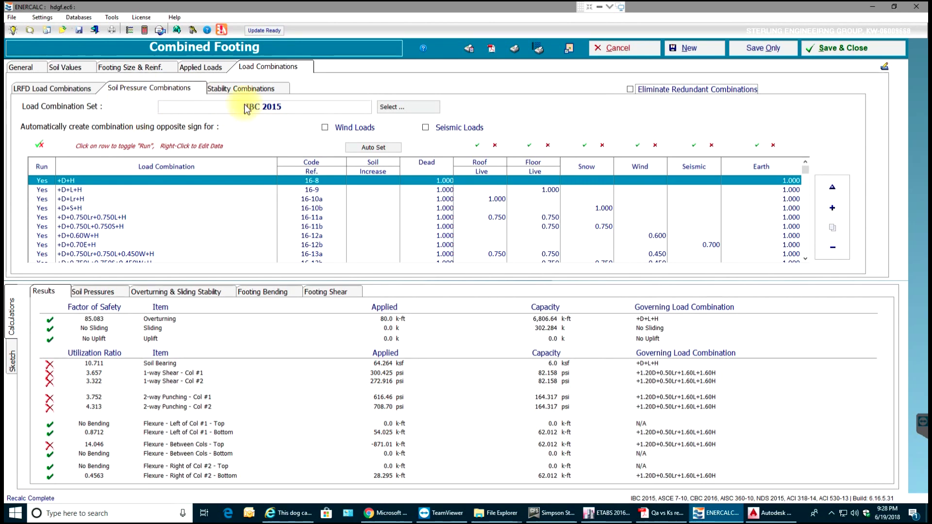
left_click(252, 90)
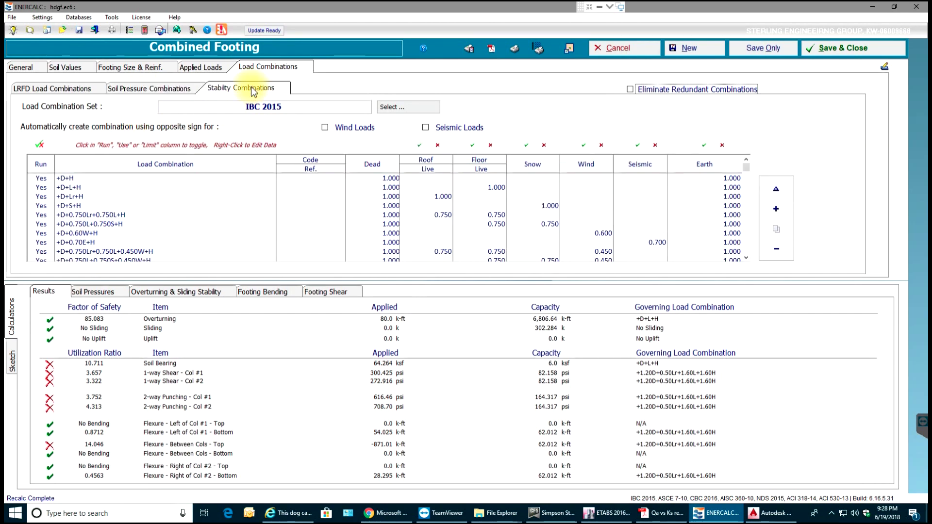
left_click(72, 90)
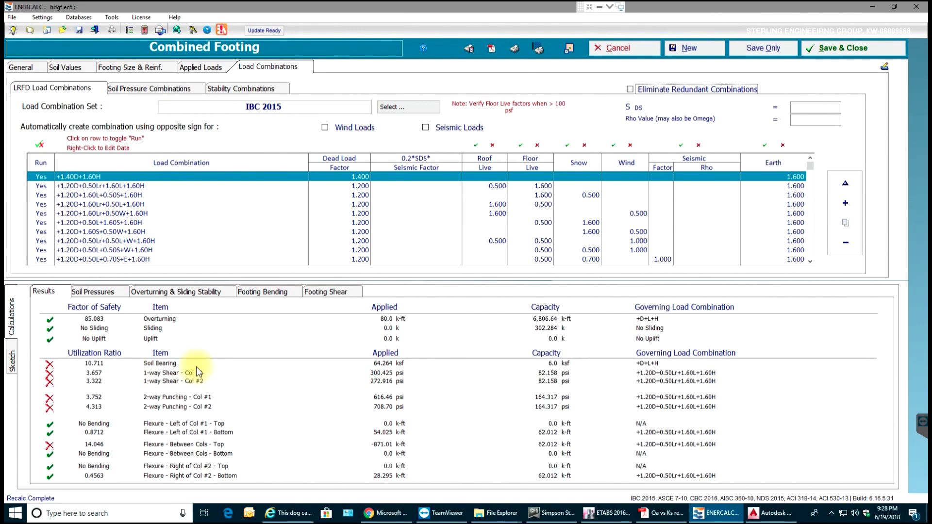
left_click(127, 67)
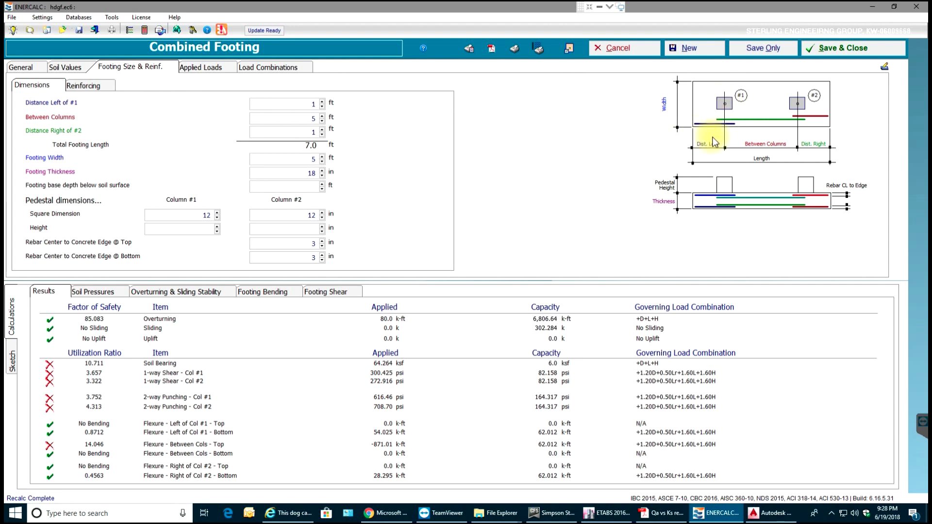
- Set spans of 8, 16 and 8 ft, a 16 ft footing width and 8 ft base depth
double_click(313, 104)
type("8")
left_click(298, 119)
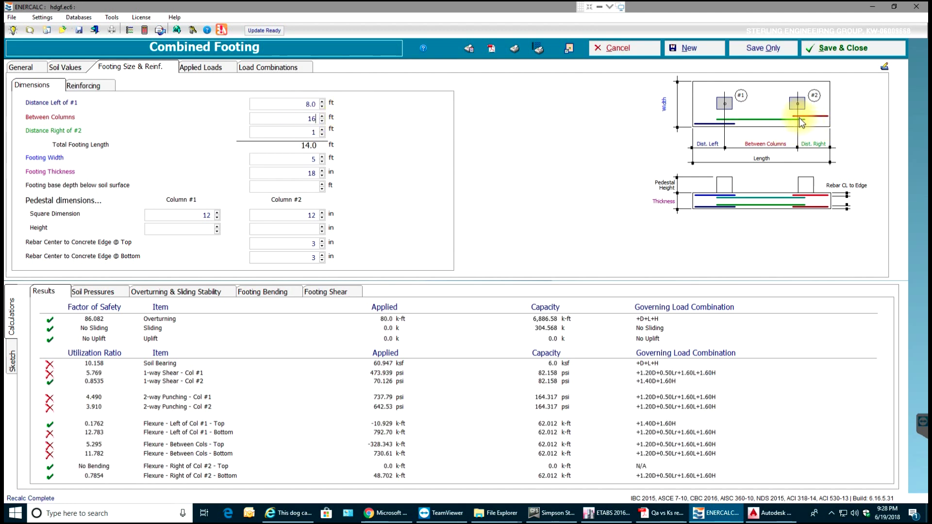
key("Tab")
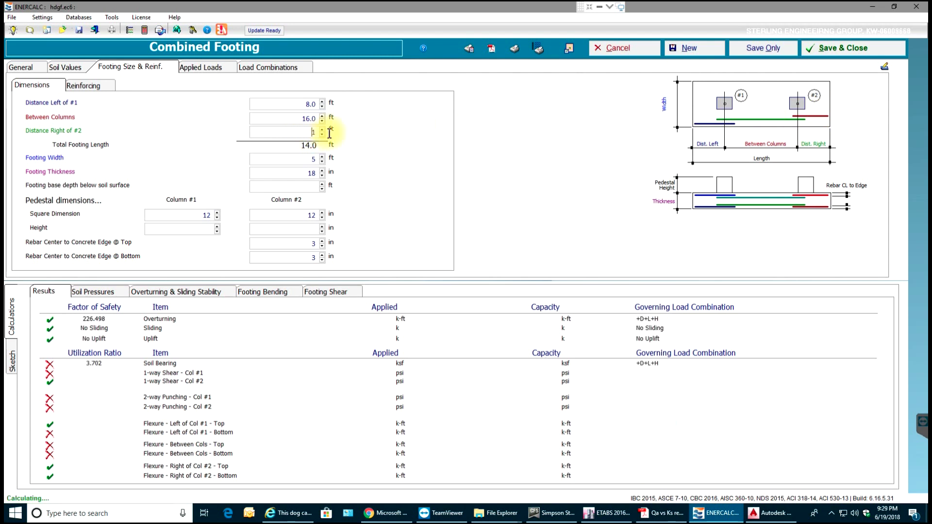
type("8")
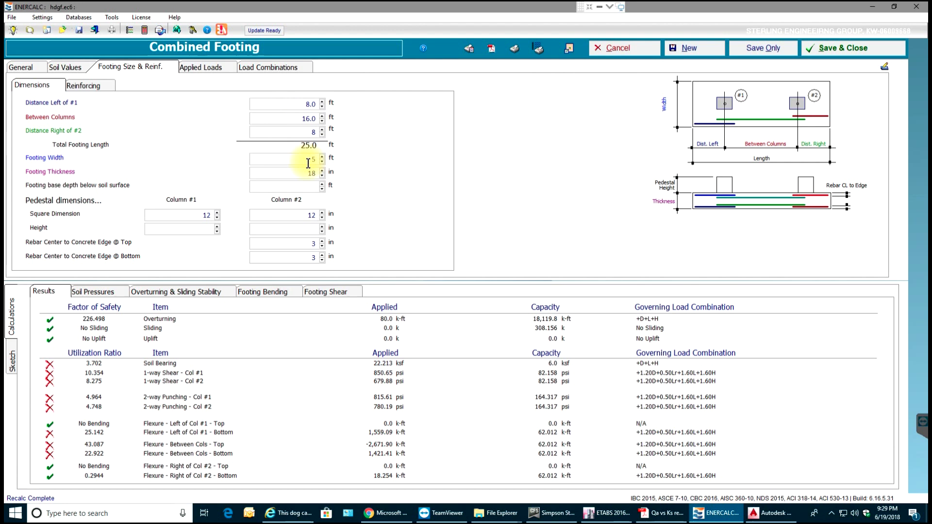
key("Tab")
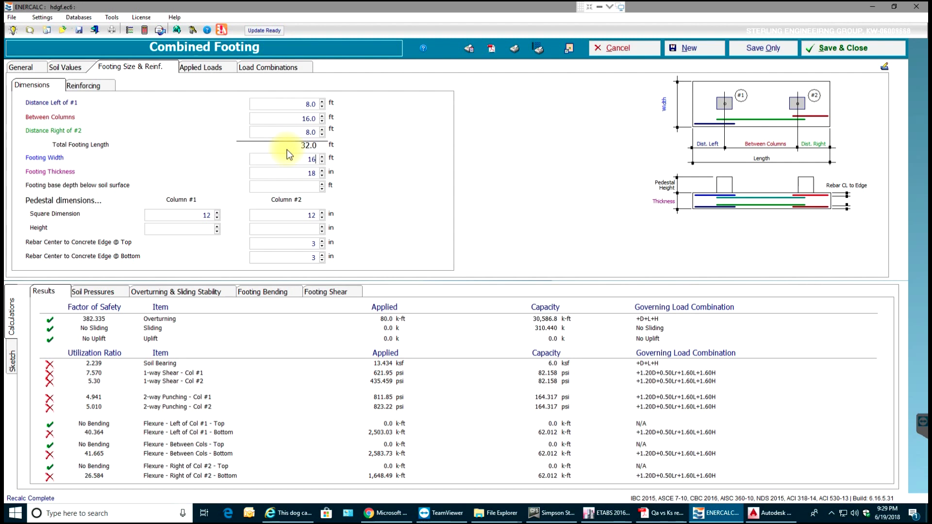
left_click(309, 169)
left_click(310, 188)
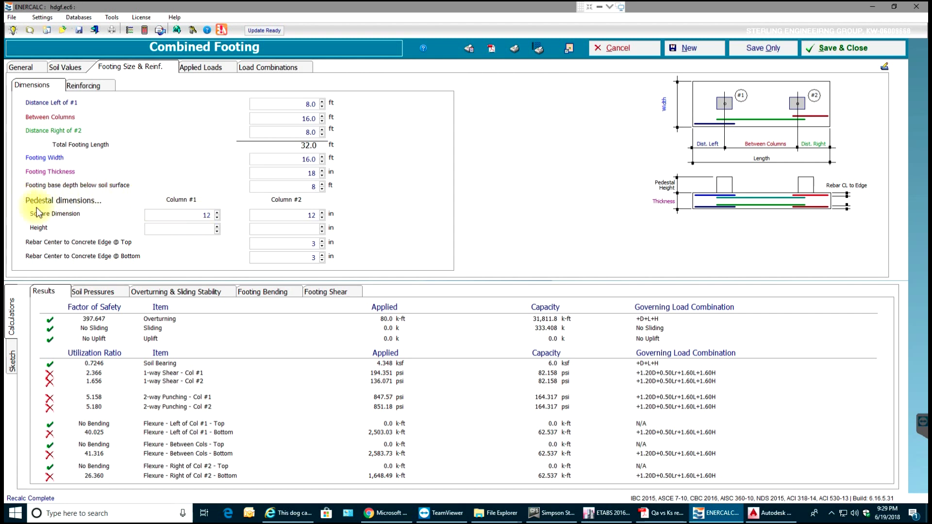
- Set both Column #1 and Column #2 pedestal square dimensions to 36 in
left_click(196, 213)
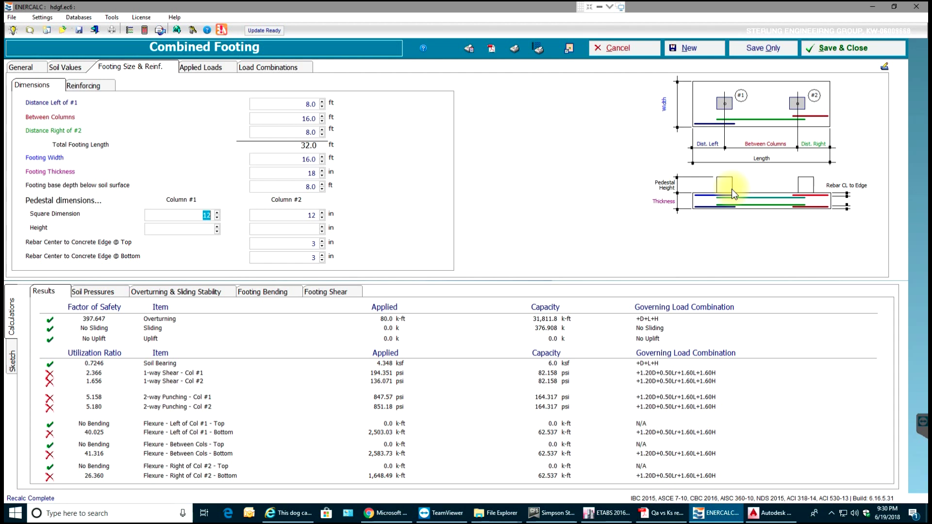
left_click(181, 214)
key("shift+End")
type("36")
key("Tab")
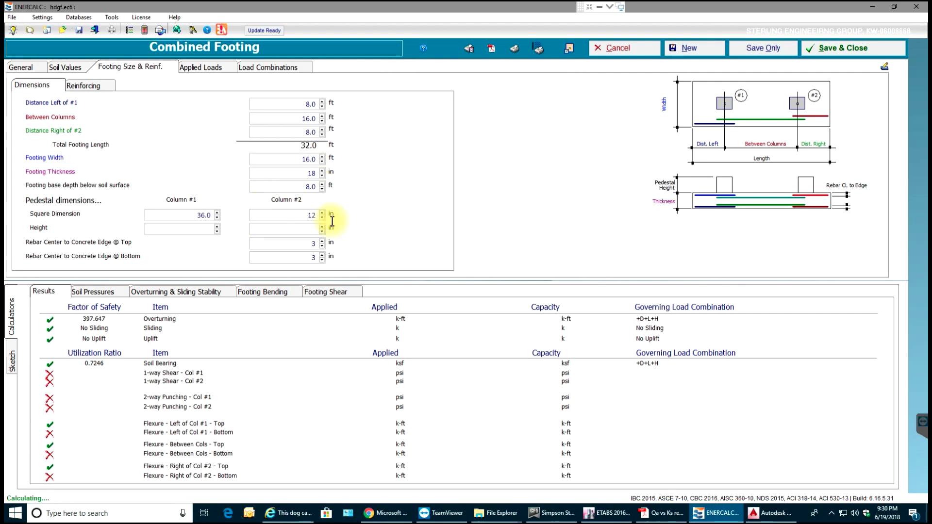
type("36")
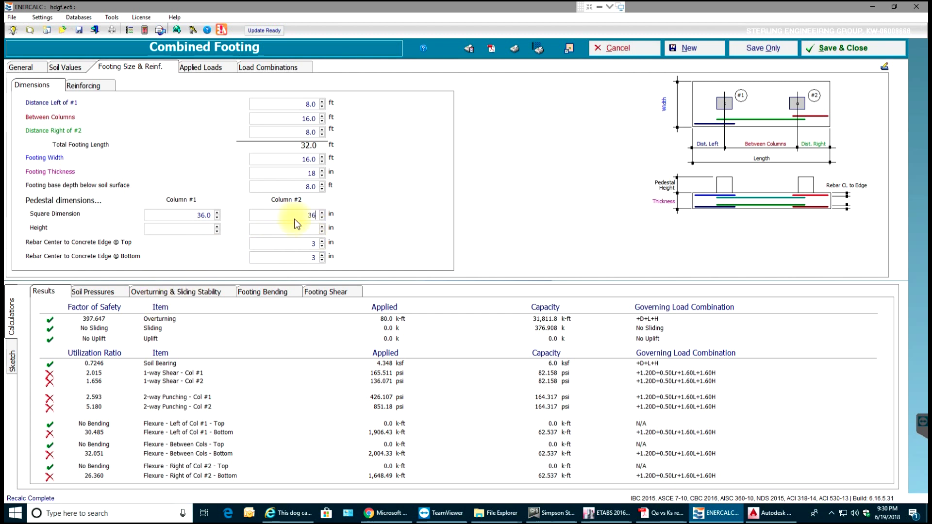
left_click(297, 241)
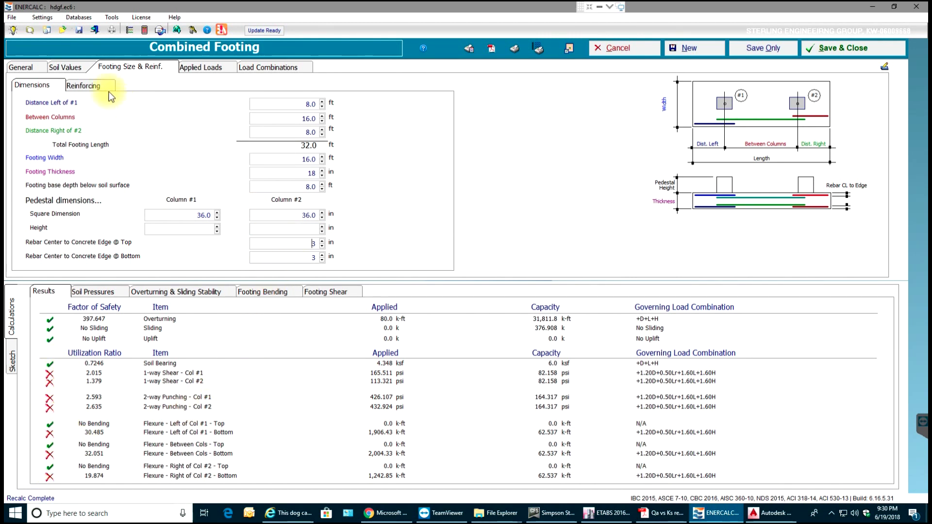
- Switch every top and bottom bar size in the three zones to #9
left_click(96, 86)
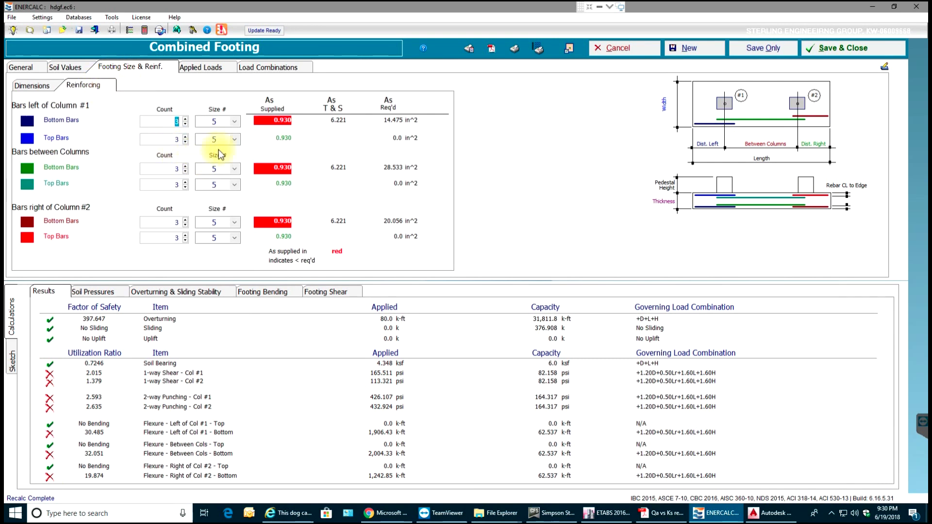
left_click(234, 121)
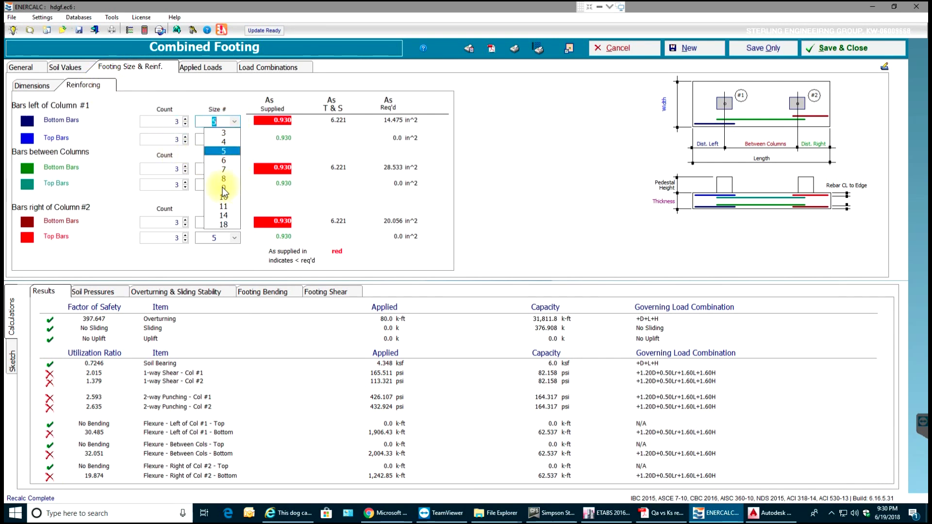
left_click(234, 188)
left_click(235, 140)
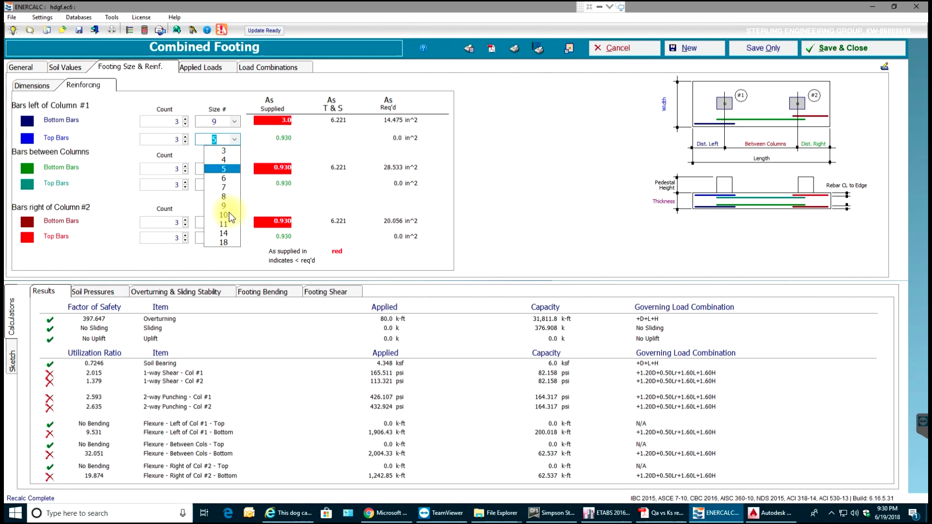
left_click(229, 184)
left_click(235, 169)
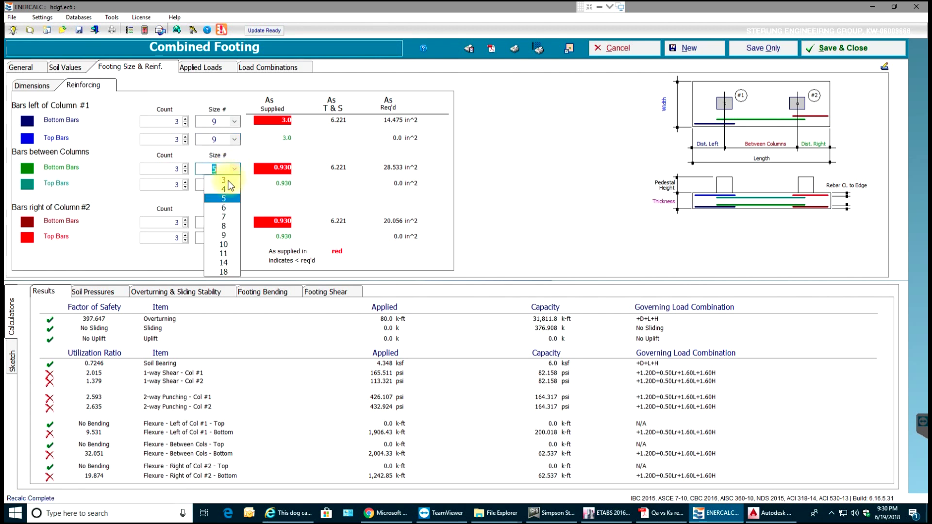
left_click(230, 238)
left_click(230, 184)
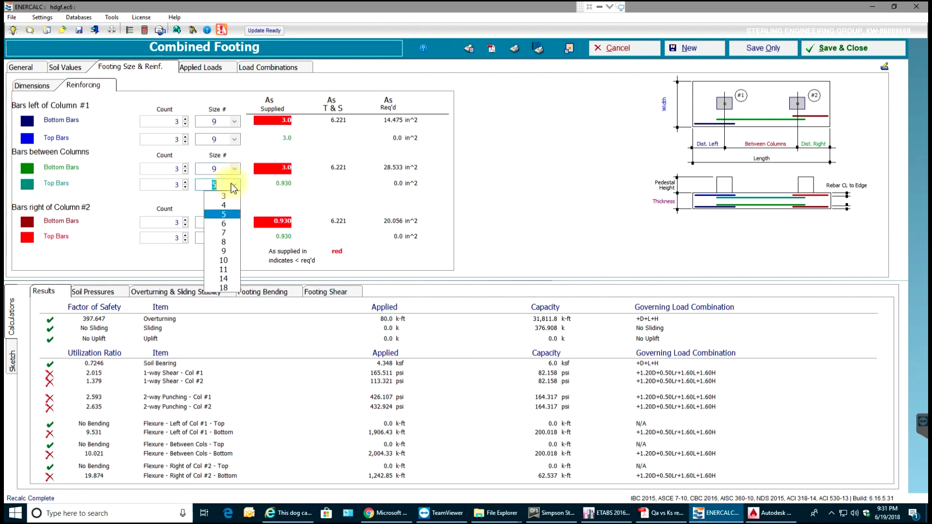
left_click(230, 252)
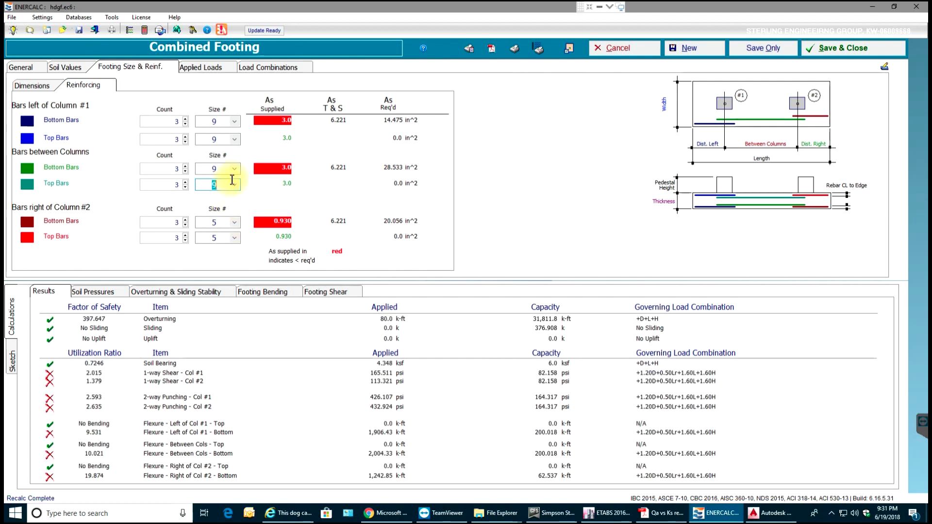
left_click(237, 224)
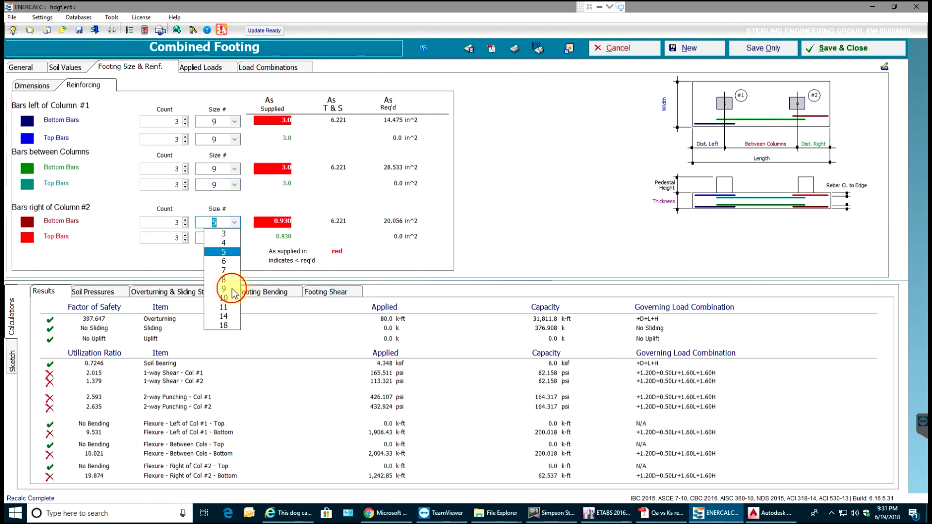
left_click(231, 289)
left_click(234, 238)
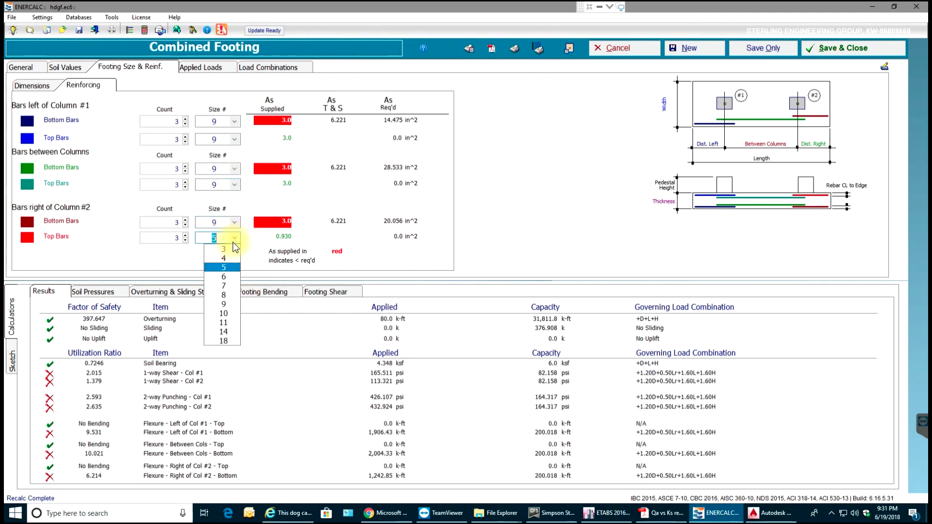
left_click(224, 304)
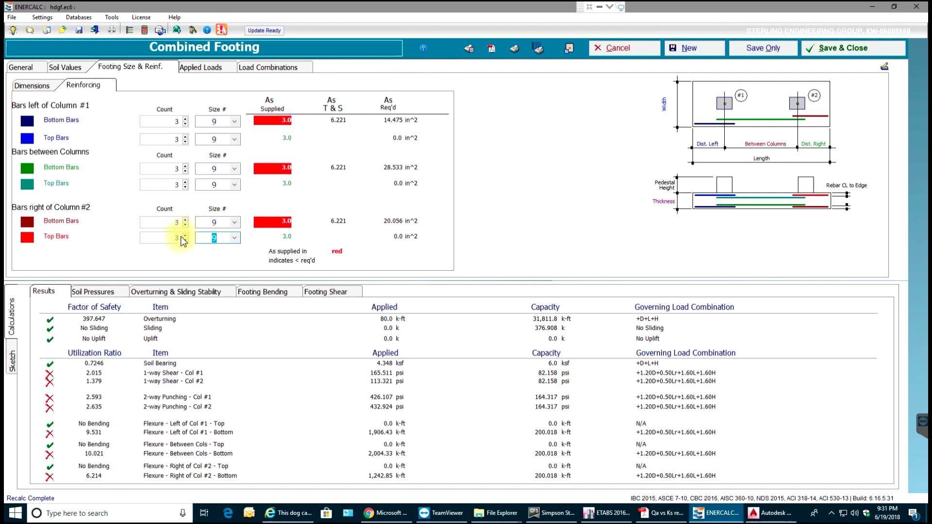
- Set the bottom bar counts to 21 right, 29 between and 15 left of the columns
double_click(170, 221)
type("21")
left_click(170, 238)
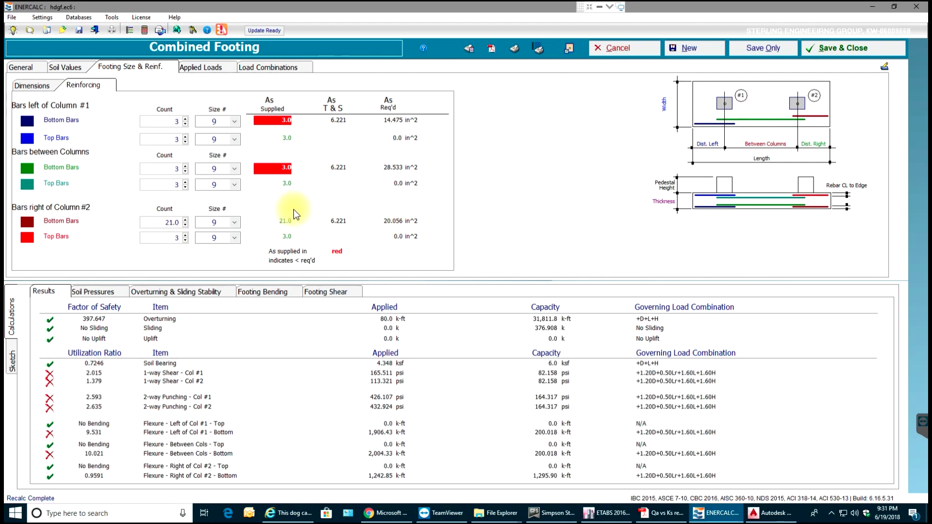
double_click(176, 169)
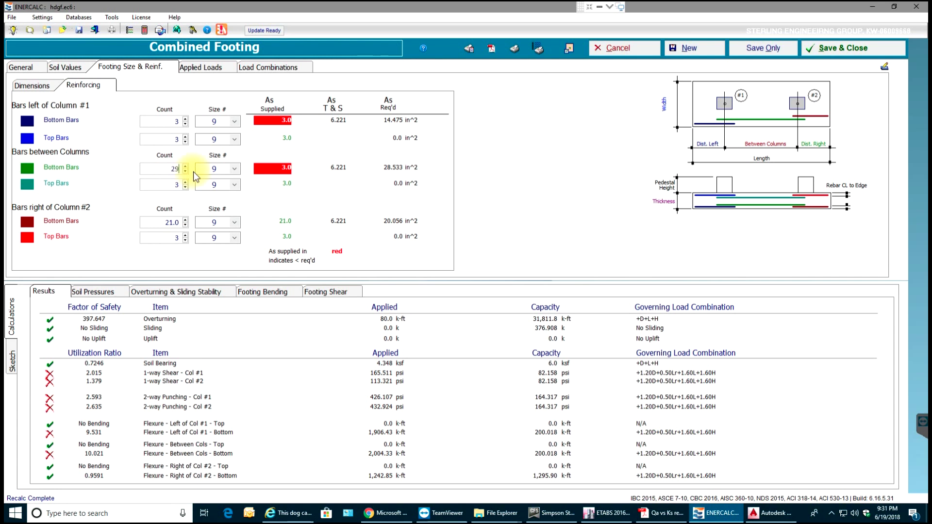
left_click(169, 121)
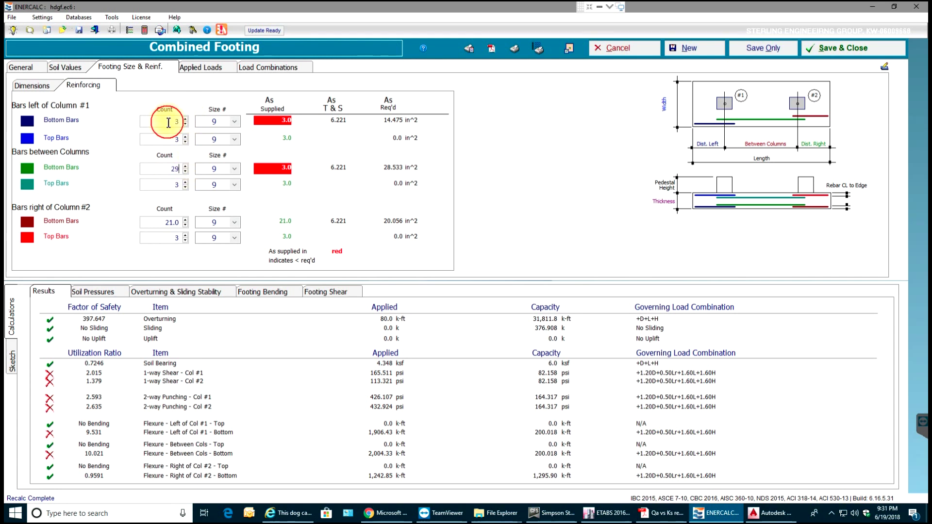
type("15")
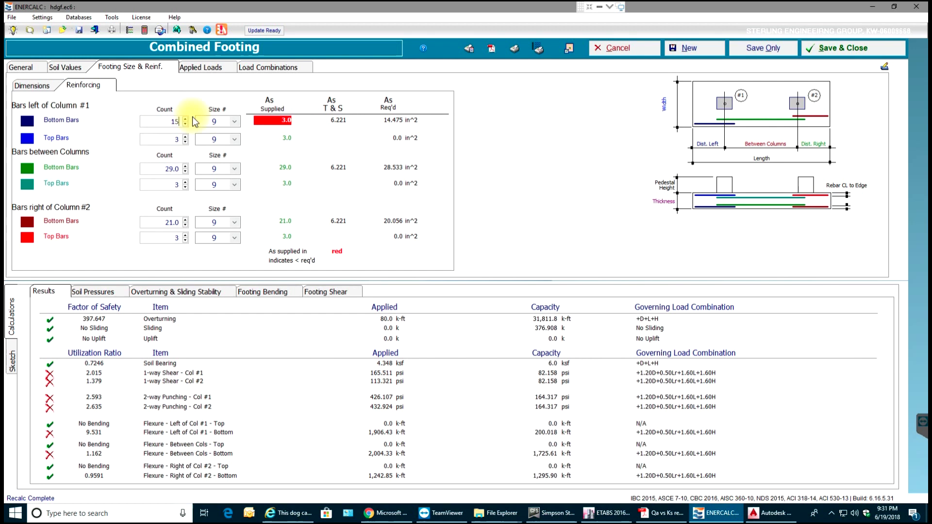
left_click(168, 137)
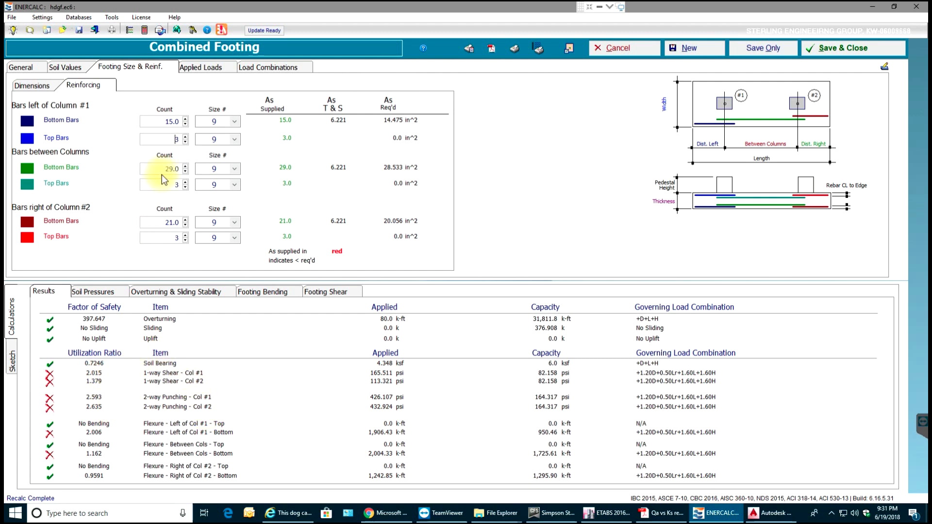
- Raise the top bar counts, entering 10 bars right of column #2 and between columns
left_click(185, 137)
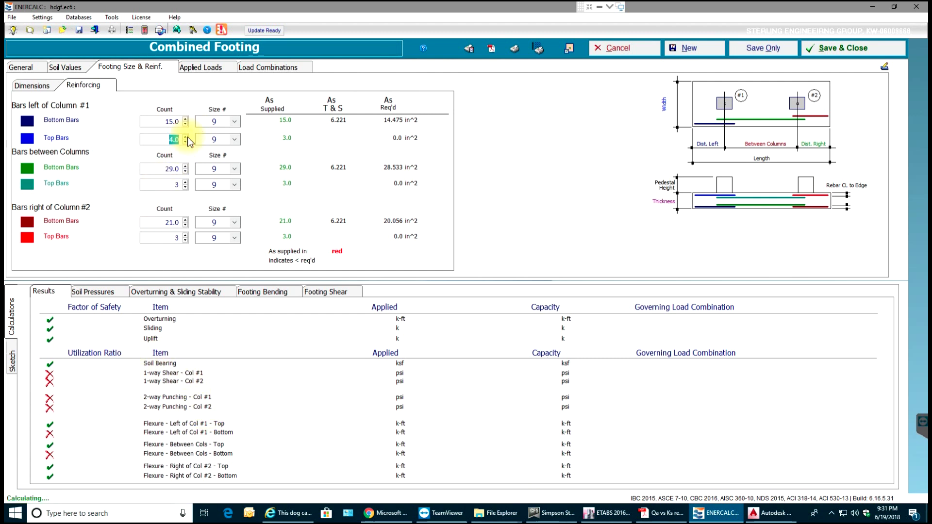
left_click(185, 136)
left_click(184, 137)
left_click(186, 183)
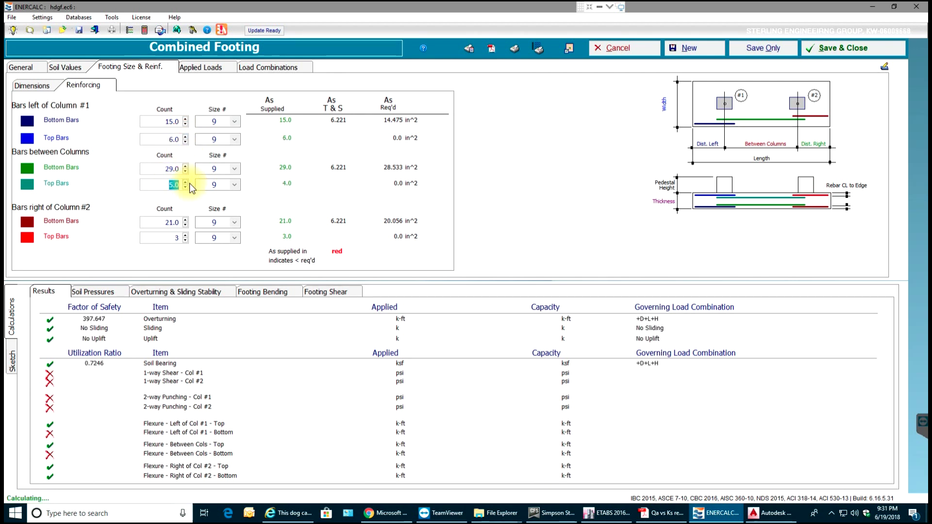
left_click(186, 183)
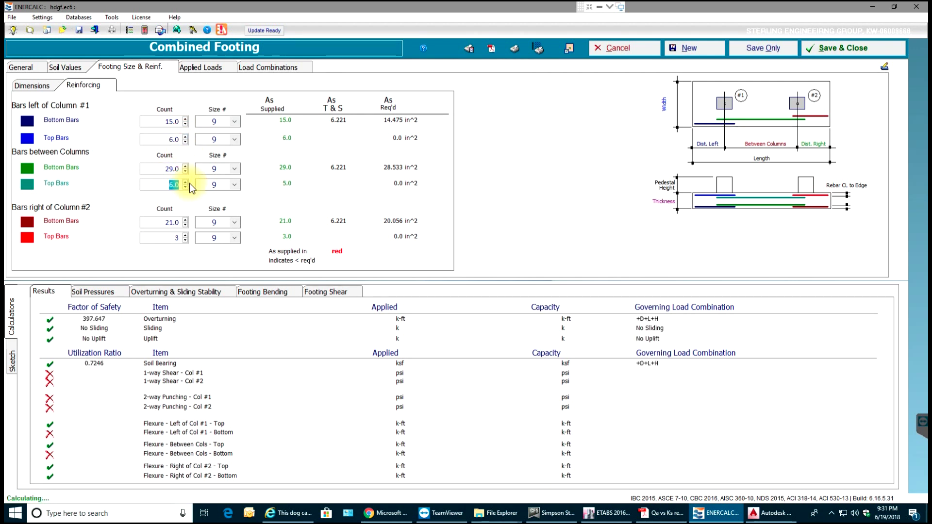
left_click(185, 235)
left_click(186, 236)
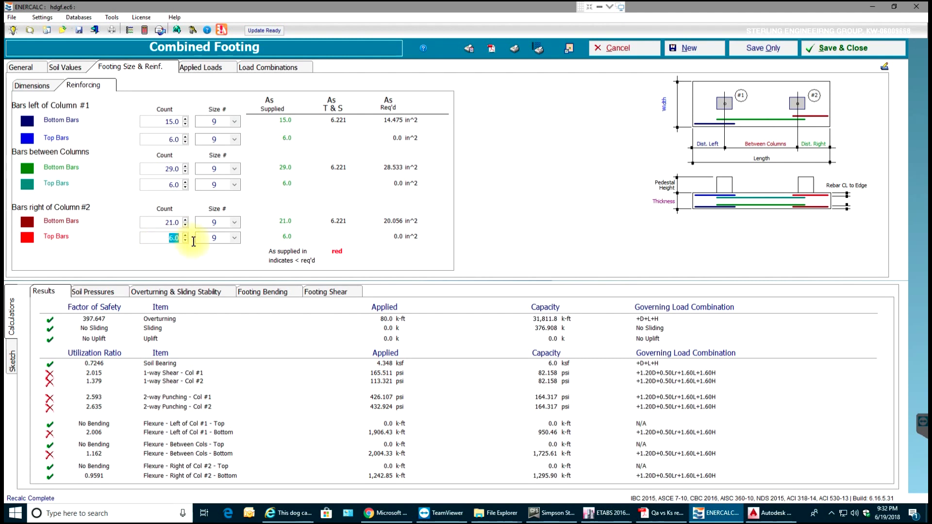
type("10")
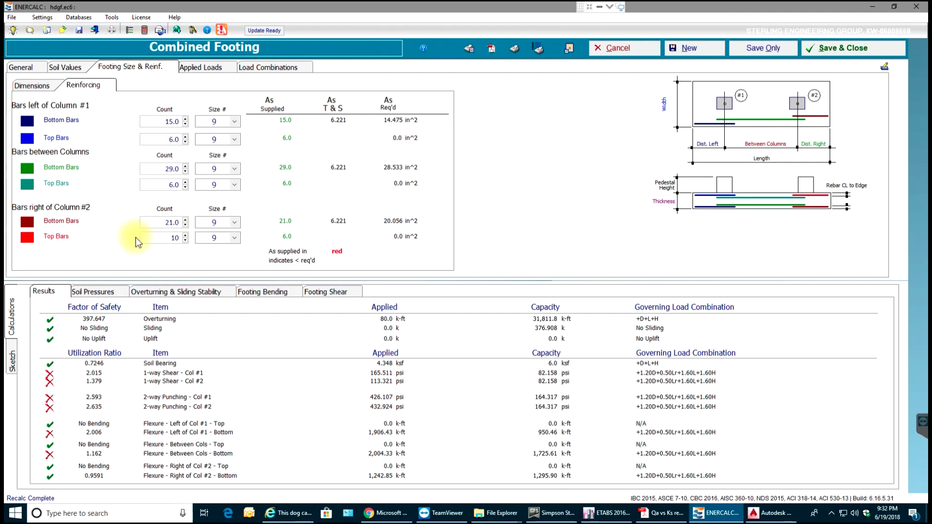
left_click(164, 189)
type("10")
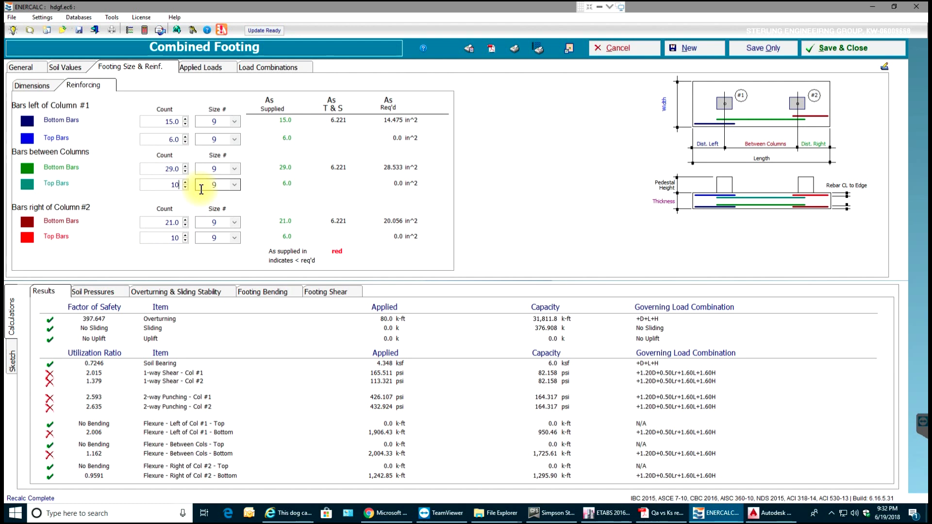
left_click(161, 138)
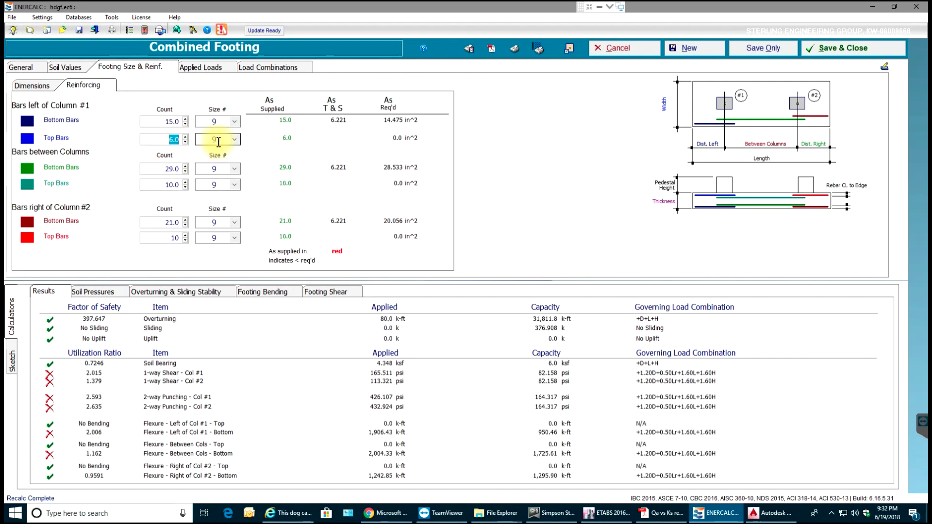
type("10")
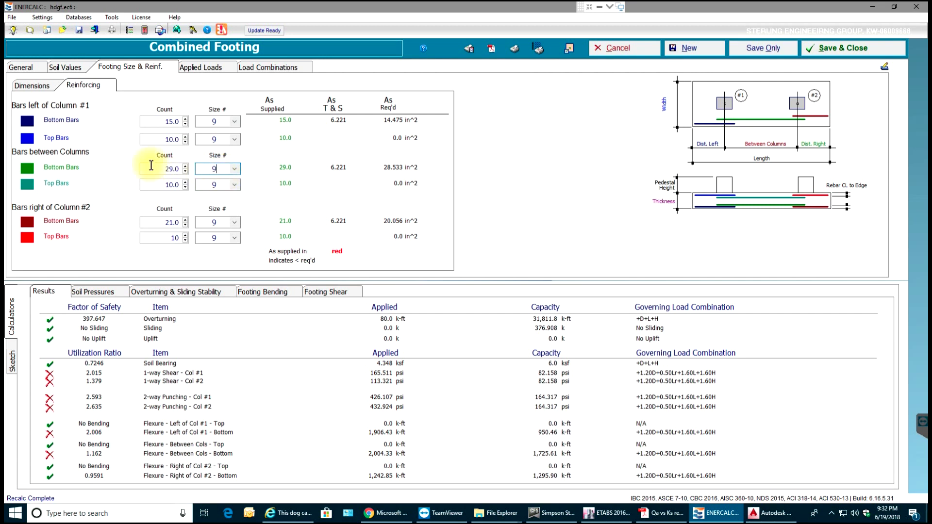
- Finalize the top bar counts at 12 left, 18 between and 15 right of the columns
left_click_drag(146, 141, 196, 148)
type("12")
left_click_drag(156, 183, 194, 184)
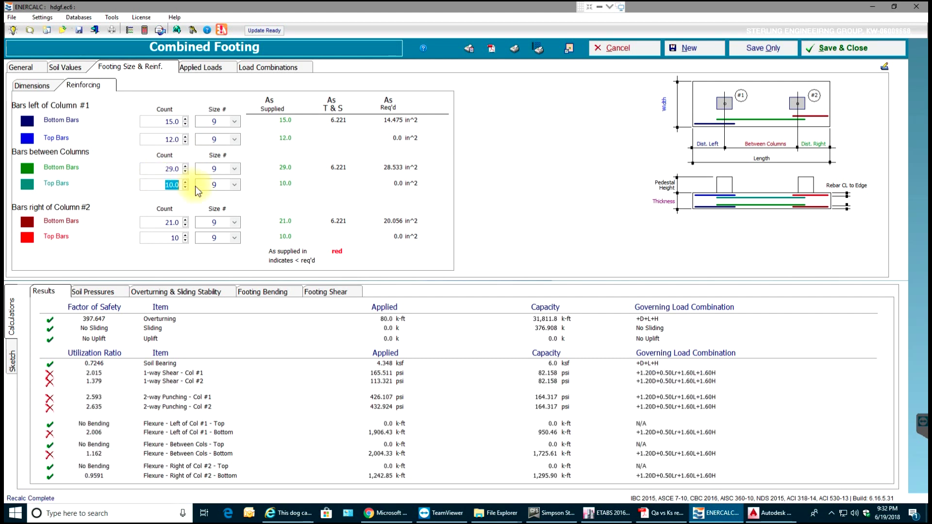
type("18")
left_click(174, 237)
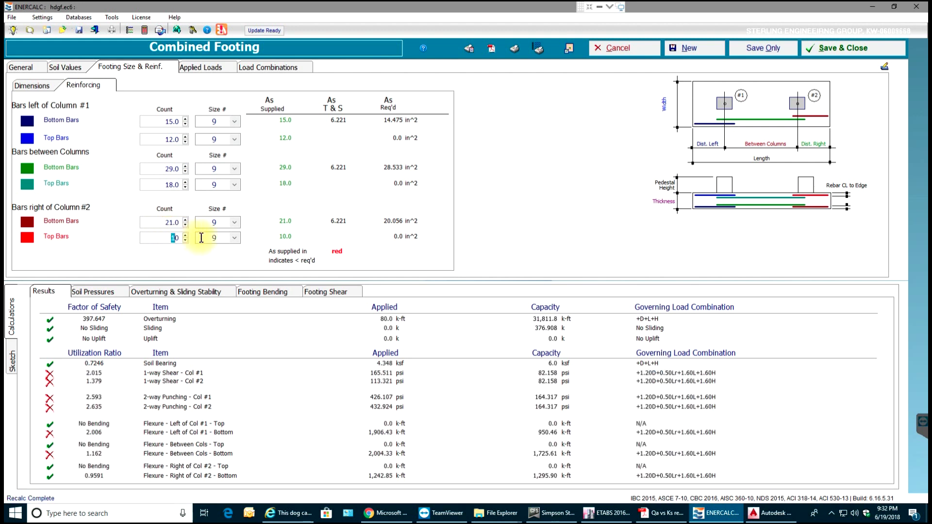
type("155")
key("BackSpace")
left_click(219, 221)
- Change the footing thickness and set the footing width to 18 ft
left_click(36, 87)
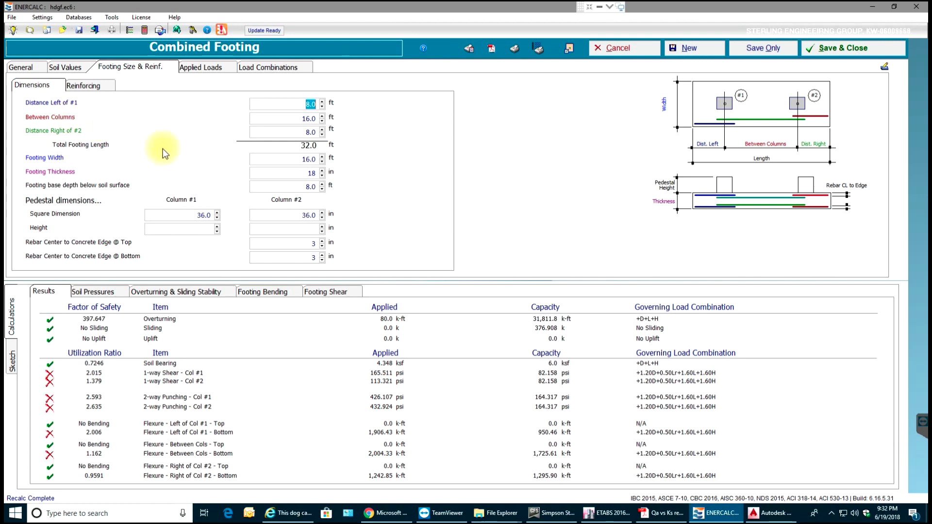
left_click(310, 173)
type("24")
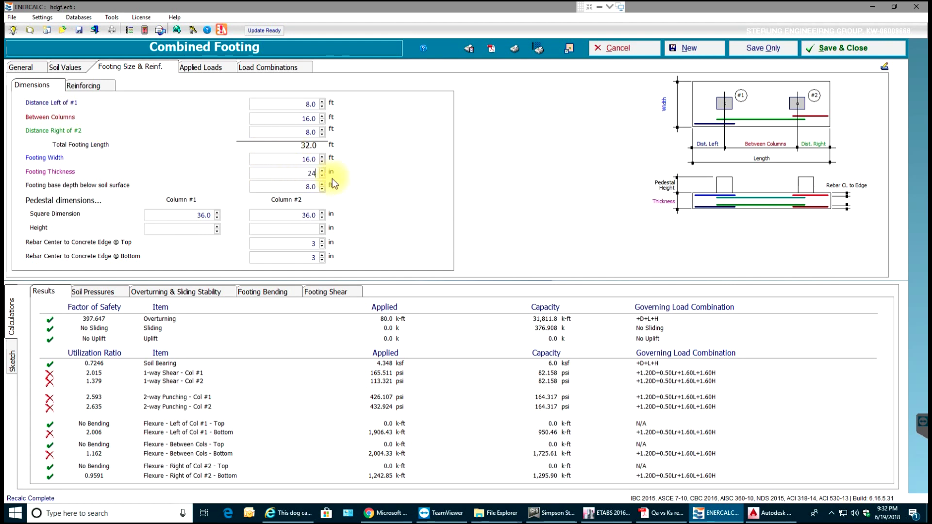
left_click(311, 229)
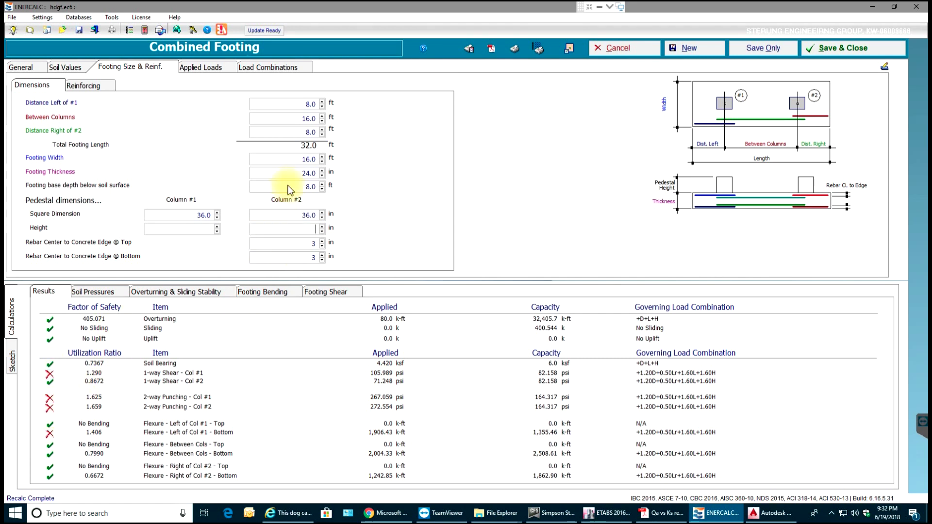
double_click(316, 173)
double_click(311, 160)
left_click(292, 173)
- Set the distances to 10 ft left of column #1 and 8 ft right of column #2
double_click(309, 104)
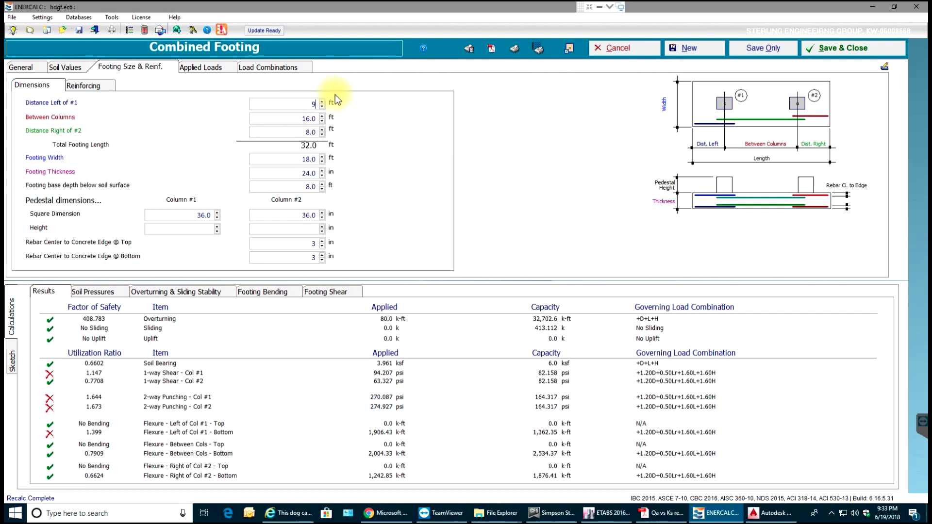
type("9")
double_click(309, 132)
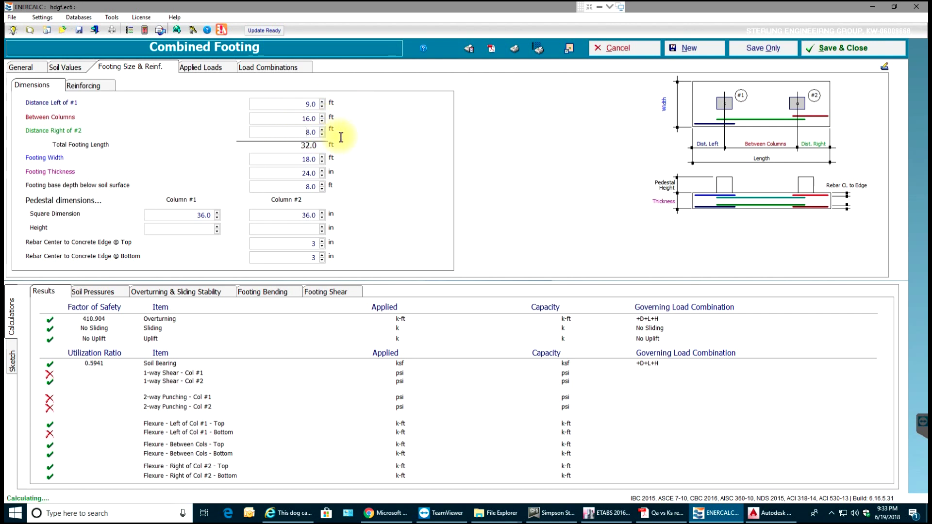
type("9")
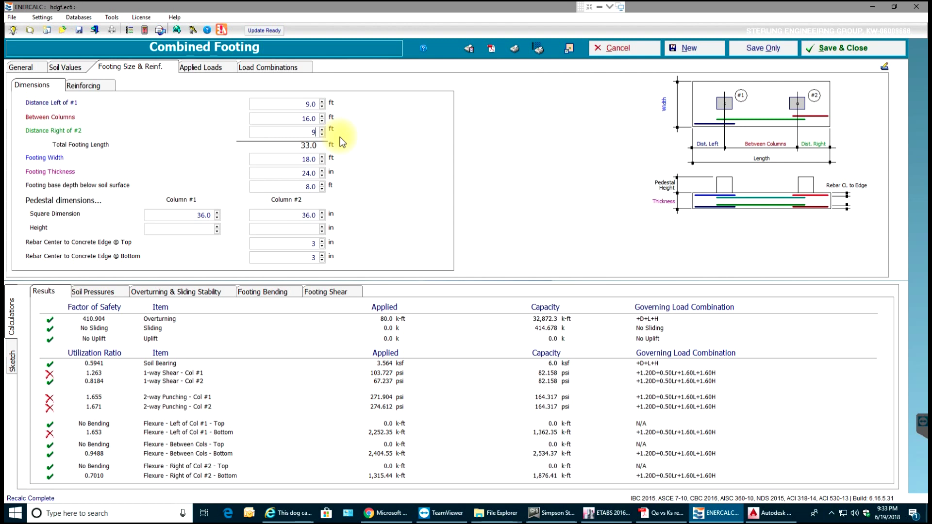
key("Return")
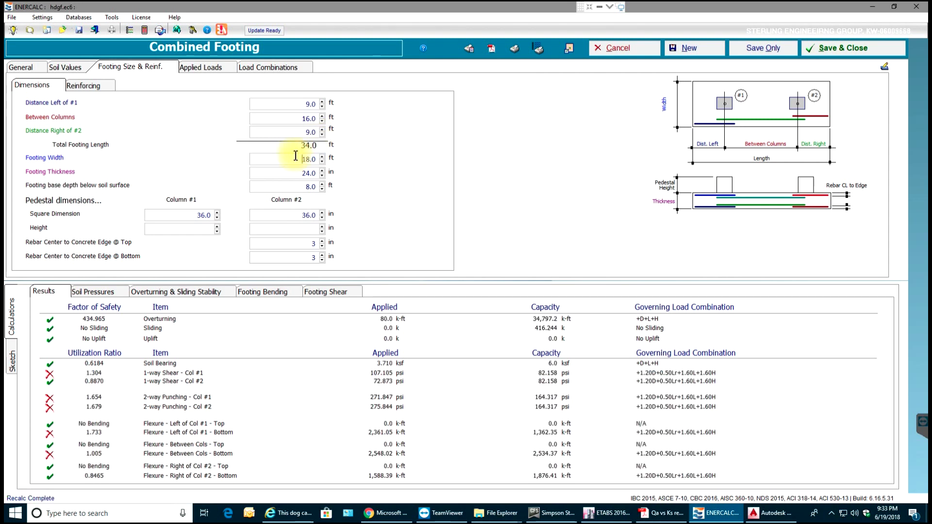
double_click(314, 104)
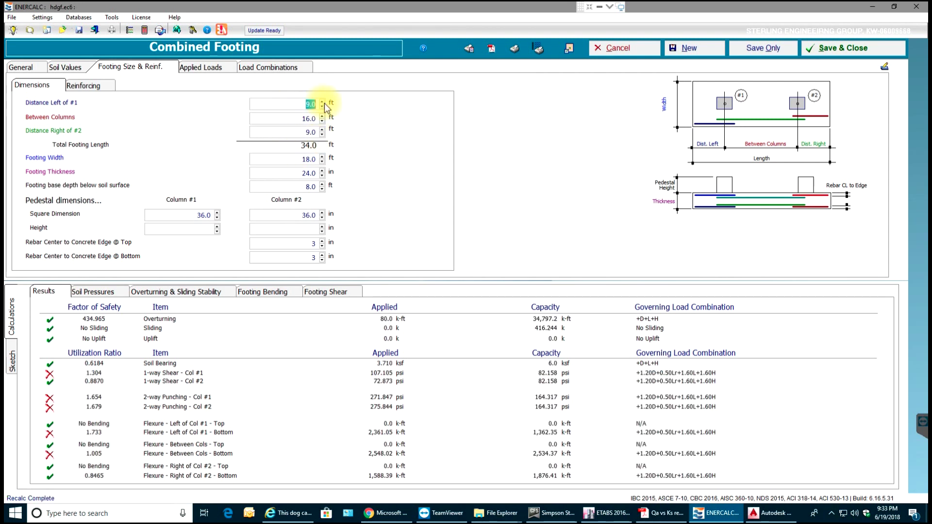
type("10")
left_click(306, 132)
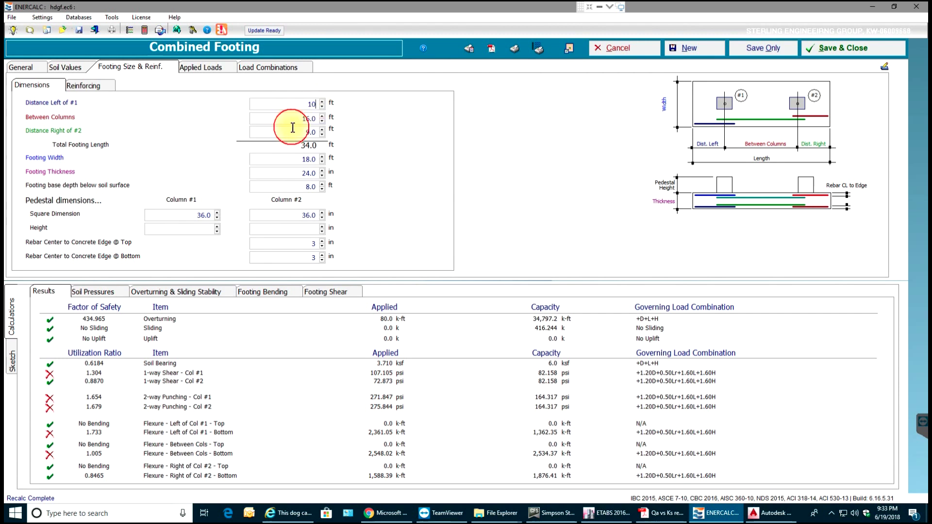
key("shift+End")
type("8")
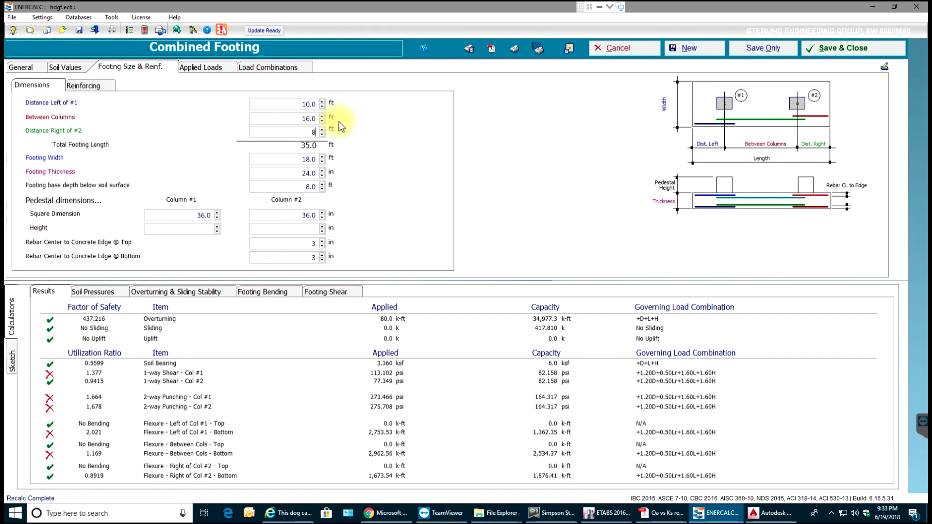
double_click(296, 175)
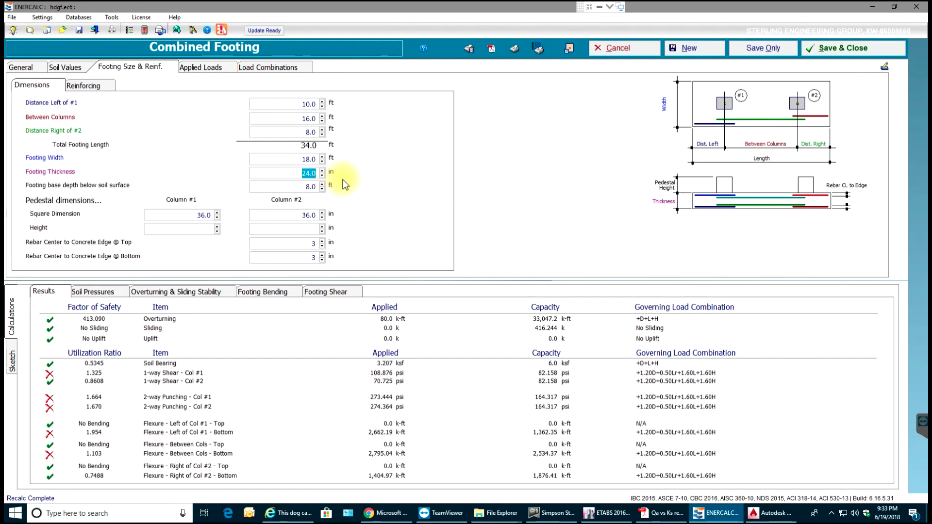
- Make the footing 30 in thick and set Column #1 and Column #2 to 42 in square
type("30")
left_click(290, 184)
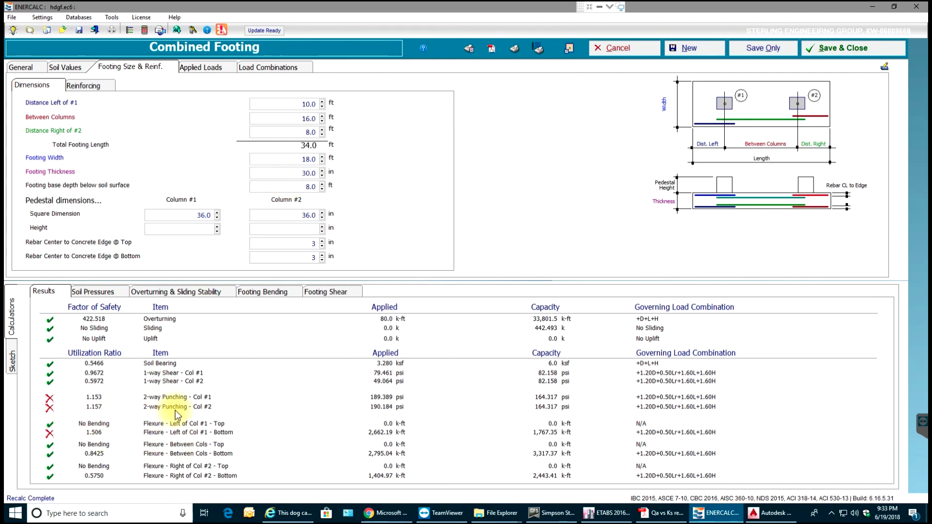
left_click(199, 217)
type("42")
double_click(294, 214)
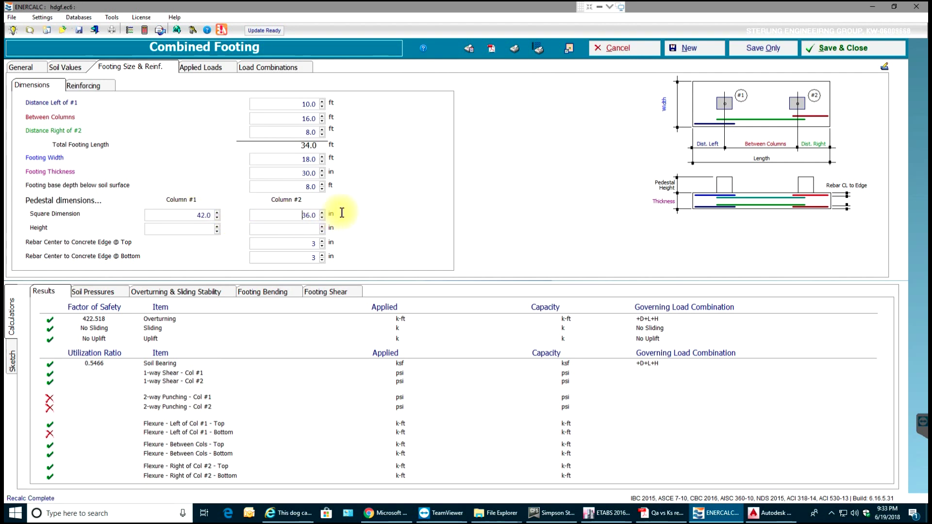
left_click_drag(342, 212, 353, 209)
type("42")
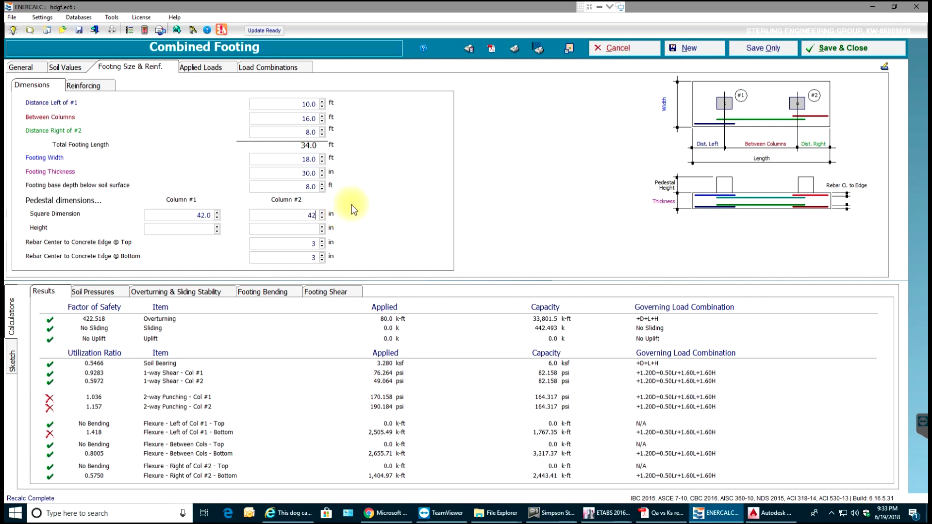
left_click(286, 225)
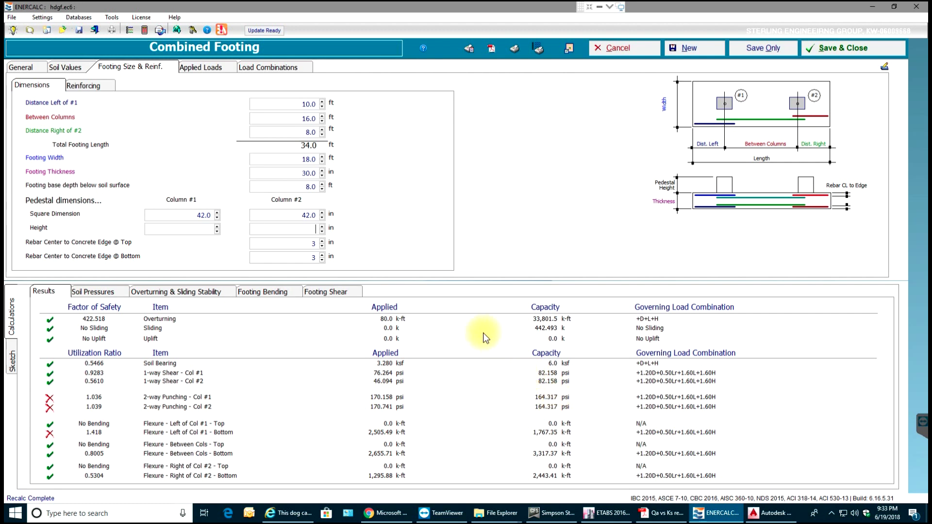
- On the Reinforcing sub-tab, raise the top bars left of Column #1 to 15
left_click(108, 86)
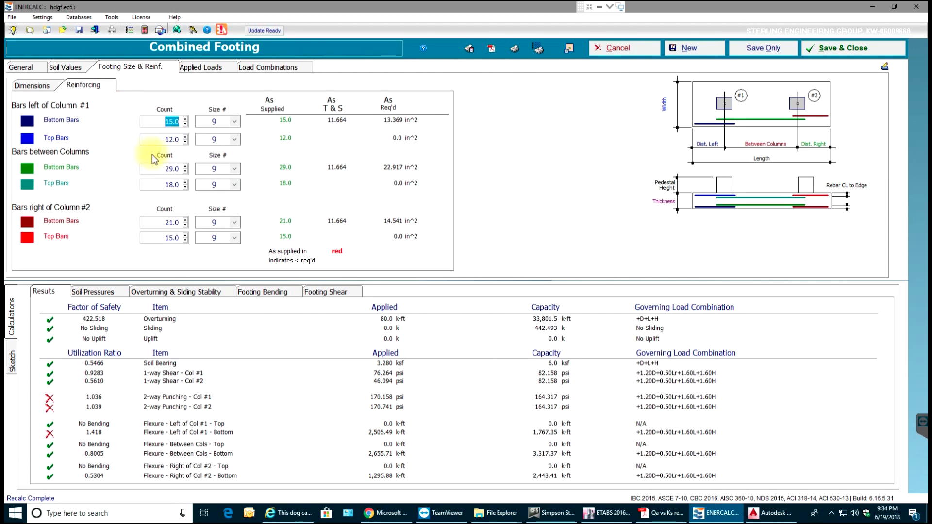
left_click_drag(164, 140, 192, 147)
left_click(165, 170)
- On the Dimensions sub-tab, try a 36 in footing thickness, then settle on 32 in
left_click(56, 87)
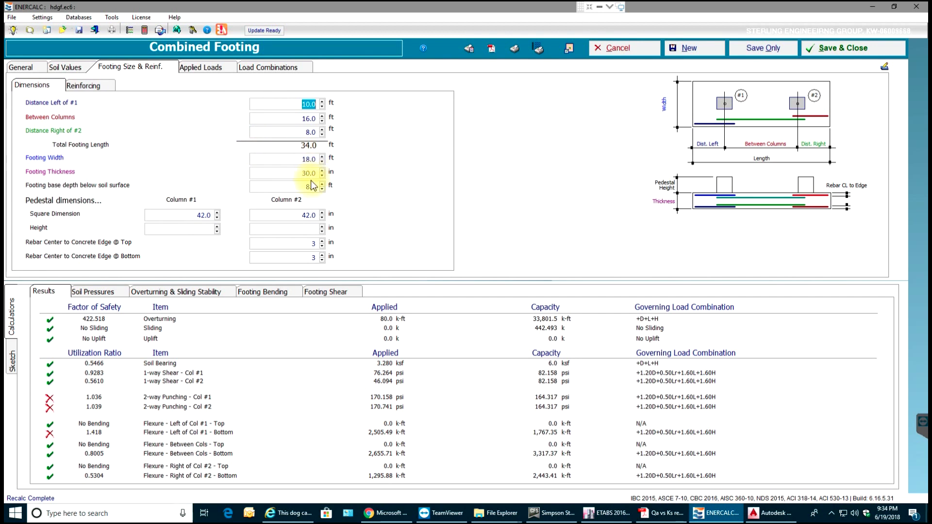
left_click(298, 173)
type("36")
key("Return")
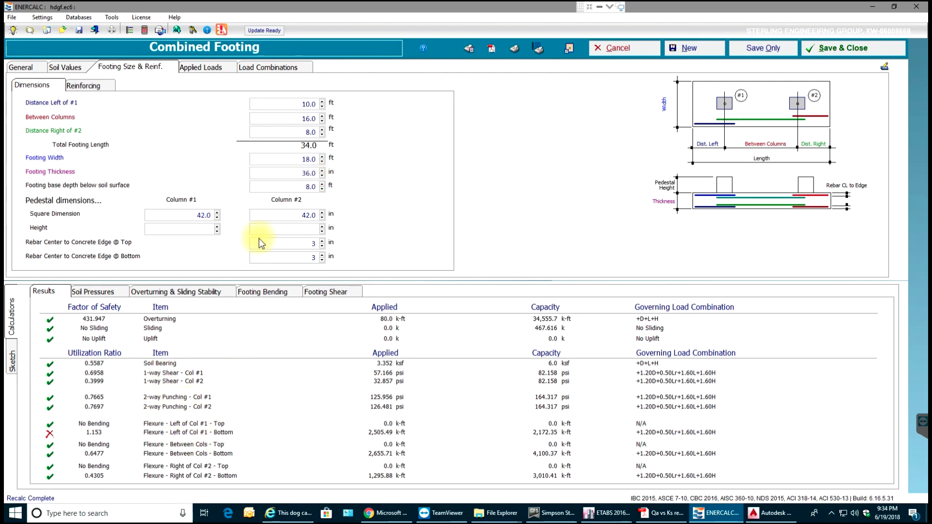
left_click_drag(301, 176, 324, 166)
type("32")
left_click(300, 185)
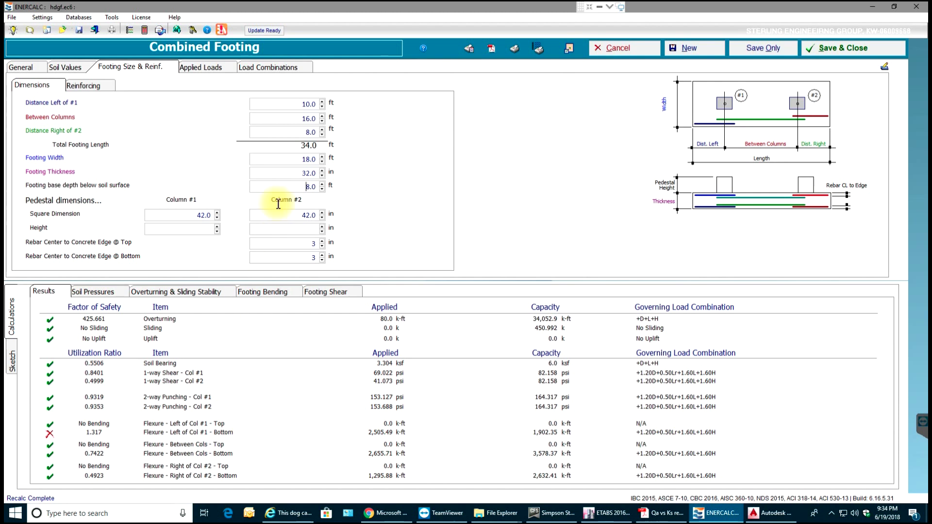
- Set Distance Left of #1 and Distance Right of #2 to 6.0 ft each
left_click(306, 104)
left_click(303, 161)
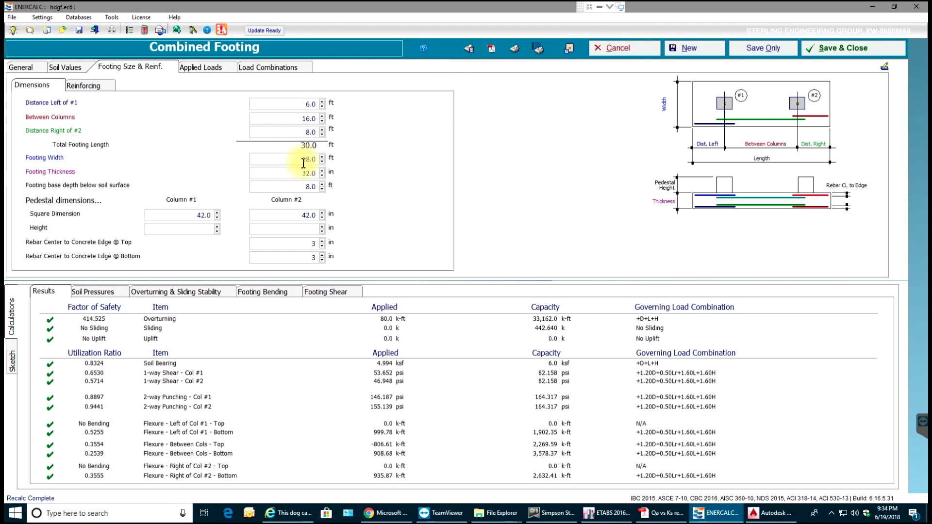
double_click(307, 132)
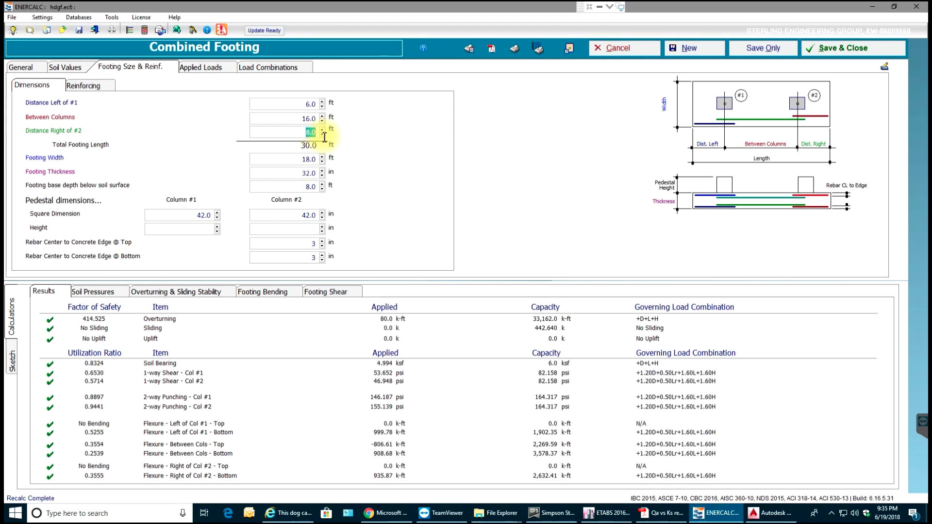
left_click(294, 118)
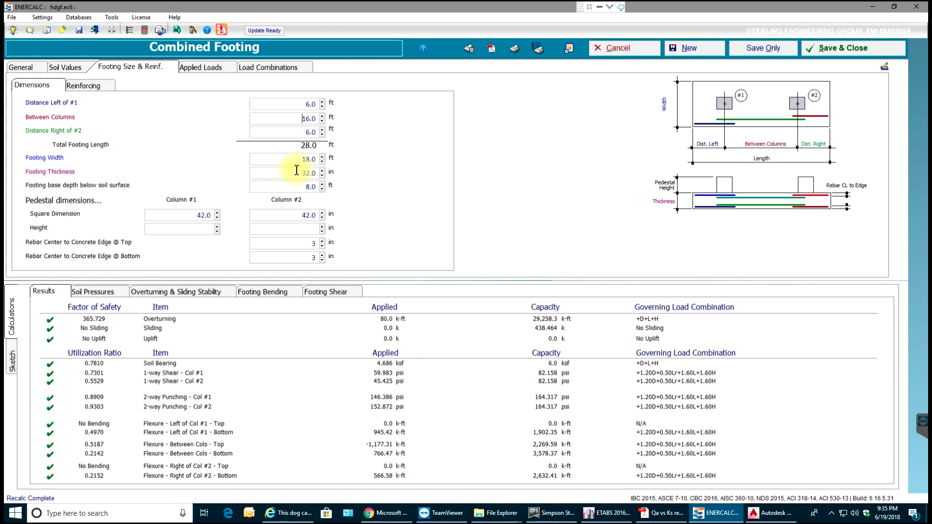
- Set the top bar counts to 5 left of #1, 13 between columns, and 5 right of #2
left_click(95, 86)
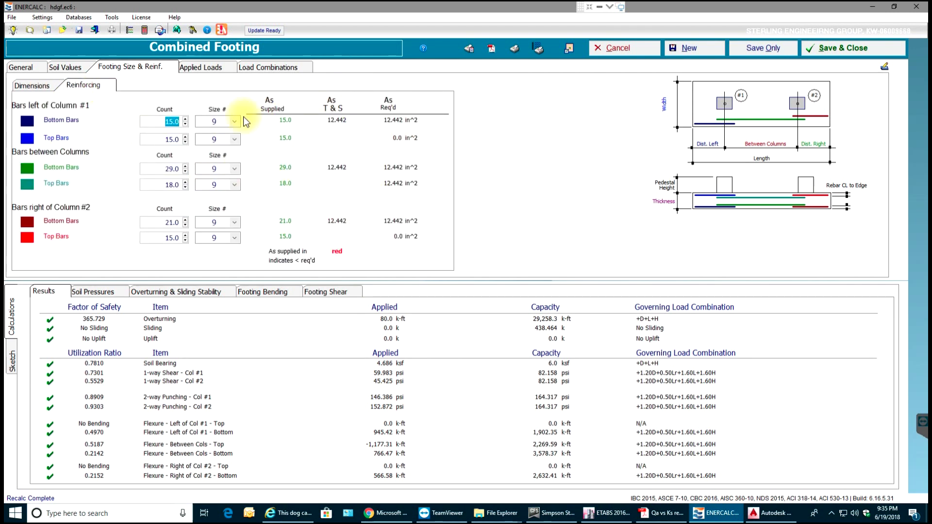
left_click(173, 139)
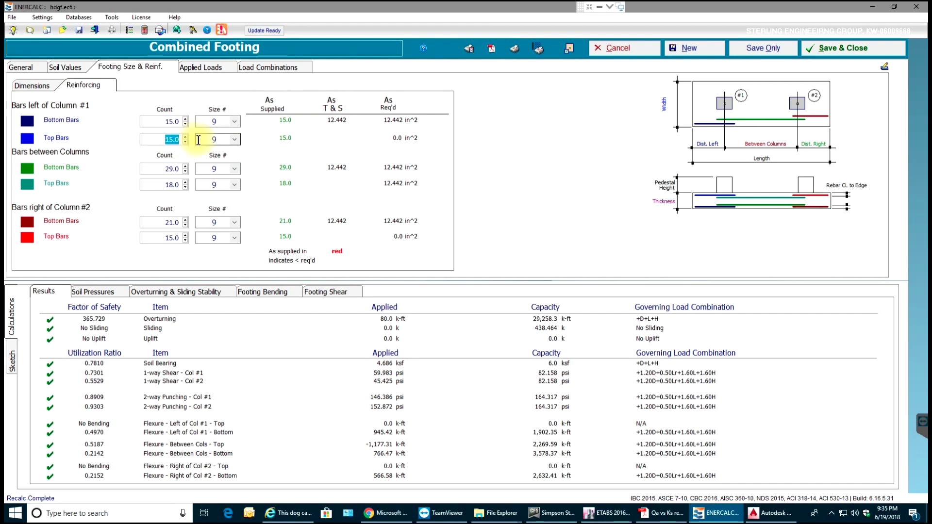
type("5")
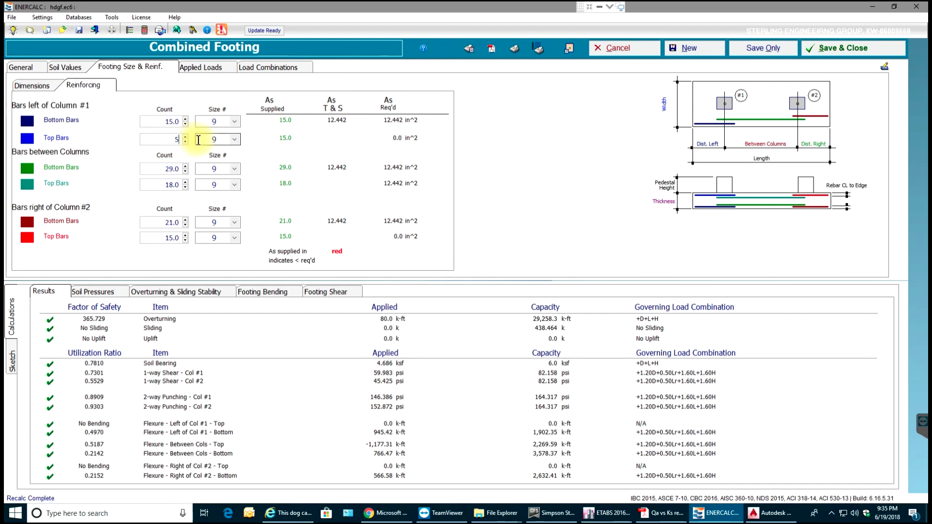
left_click(167, 183)
type("1")
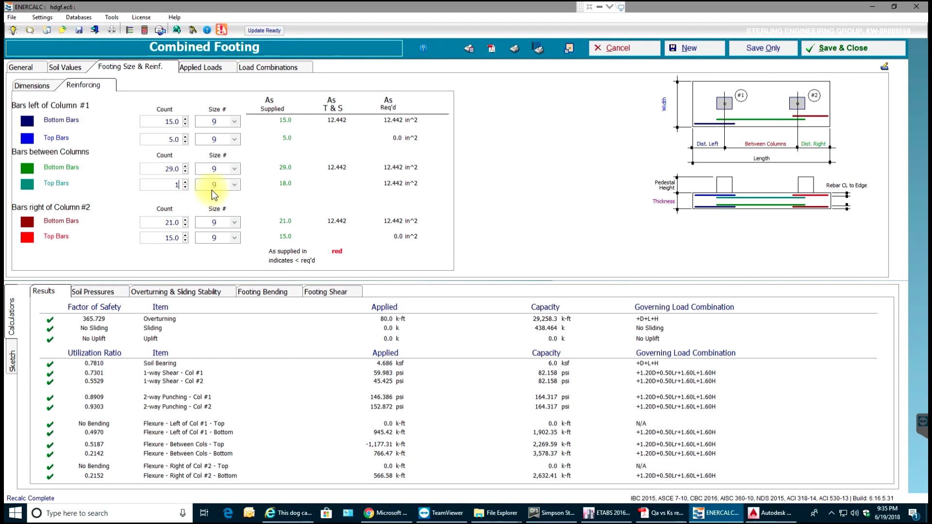
type("0")
left_click(166, 238)
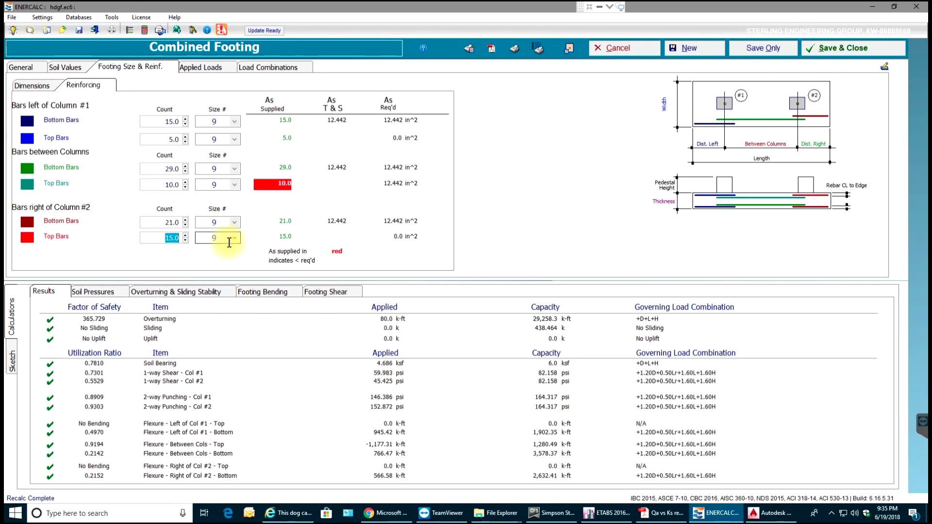
type("5")
left_click(161, 183)
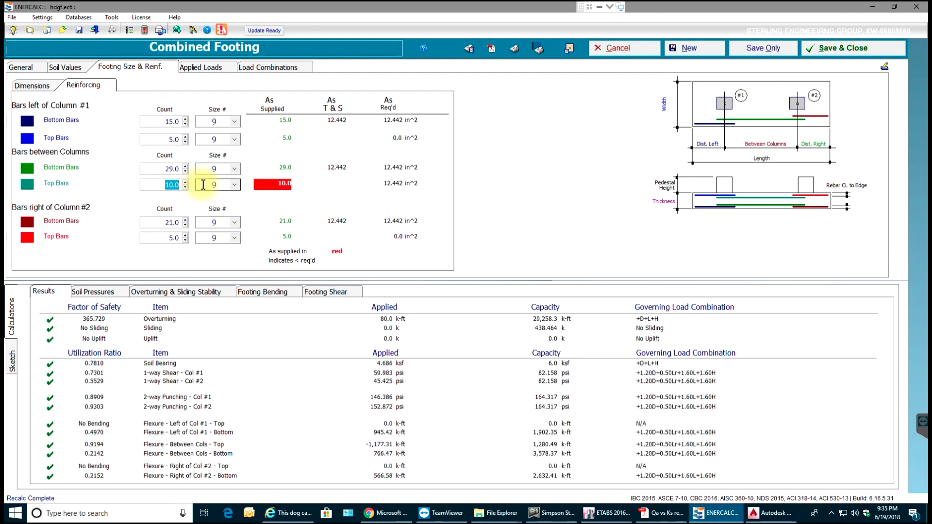
type("13")
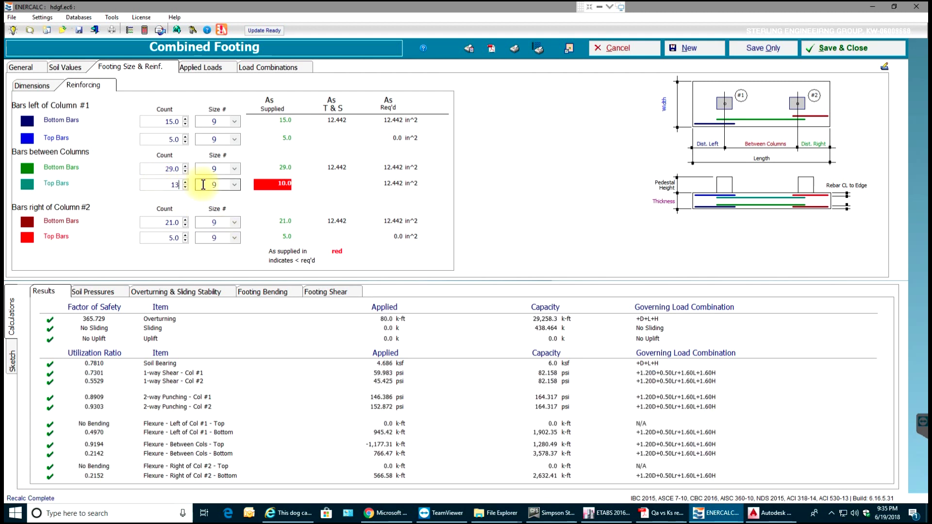
left_click(164, 239)
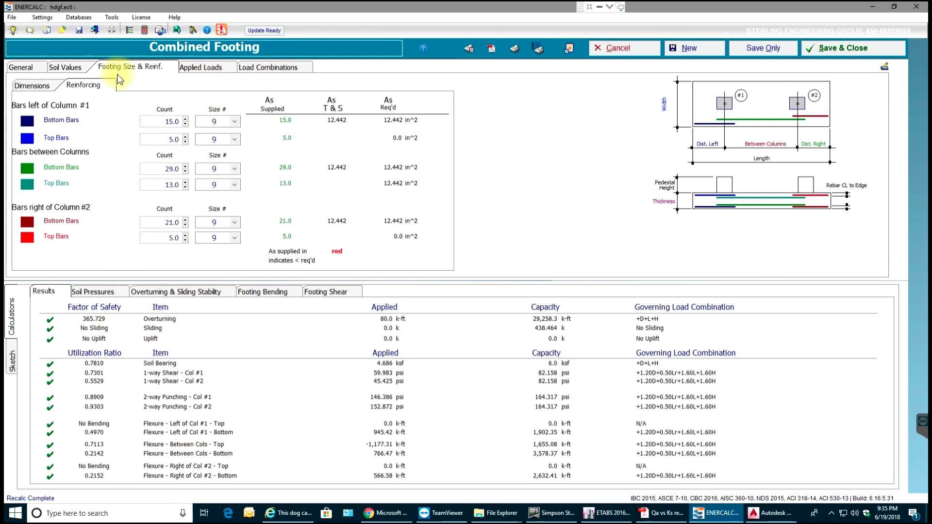
- Return to the Dimensions sub-tab to review the 28 ft long, 32 in thick footing
left_click(38, 85)
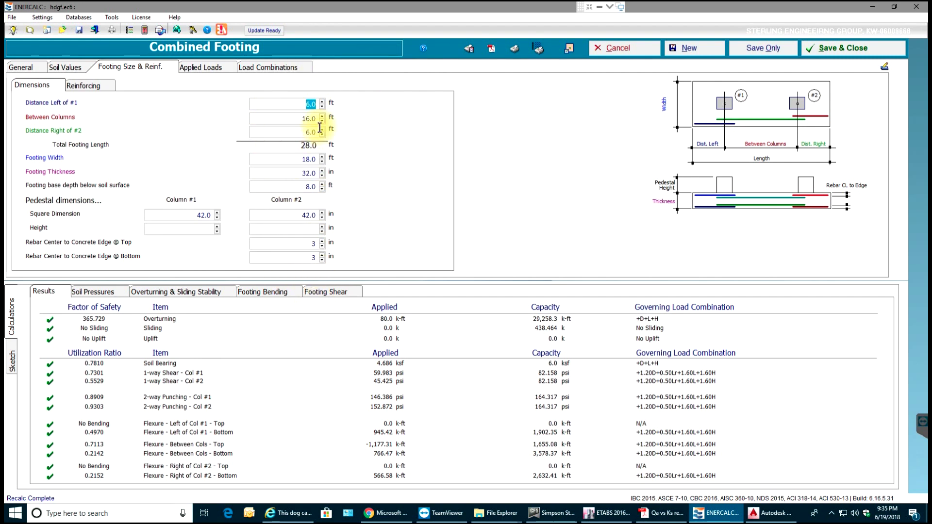
left_click(297, 104)
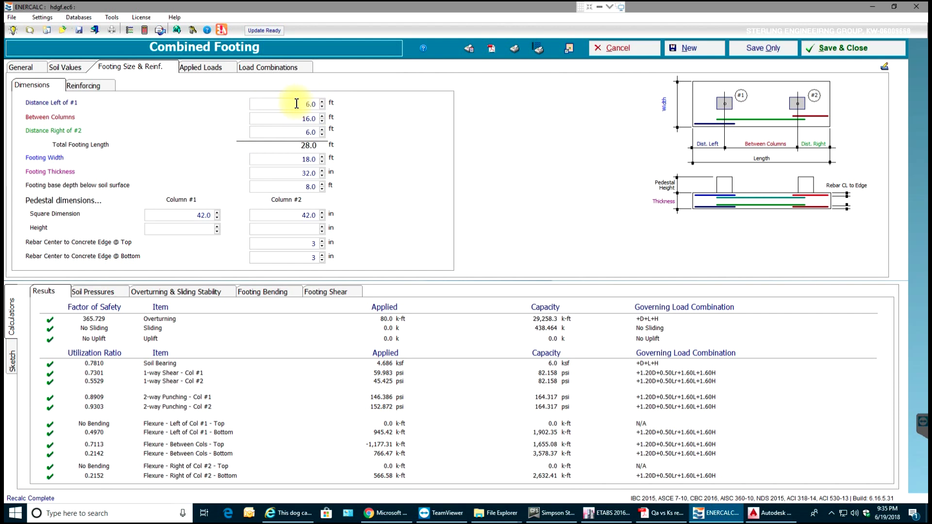